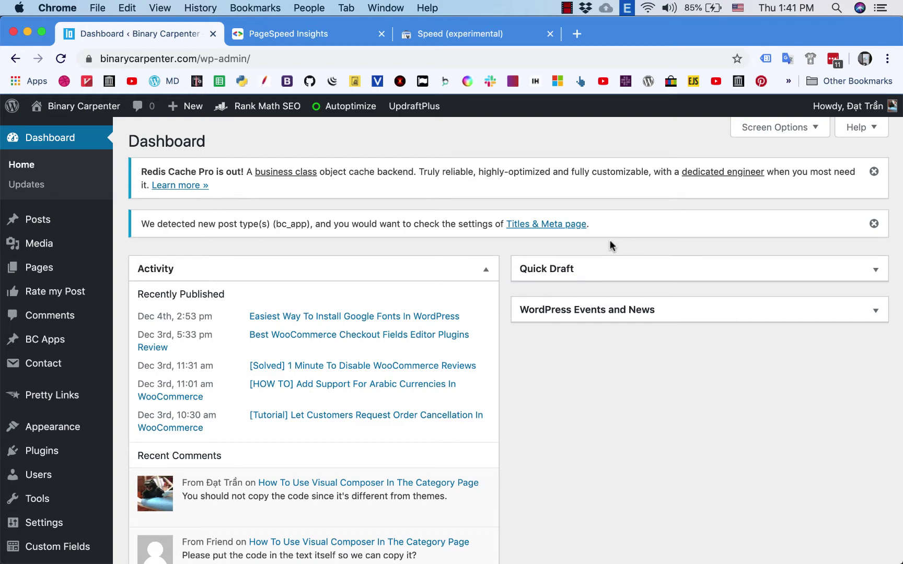
Select the binarycarpenter.com domain in the WordPress dashboard's address bar for speed testing.
{"action": "left_click", "coordinate": [328, 33]}
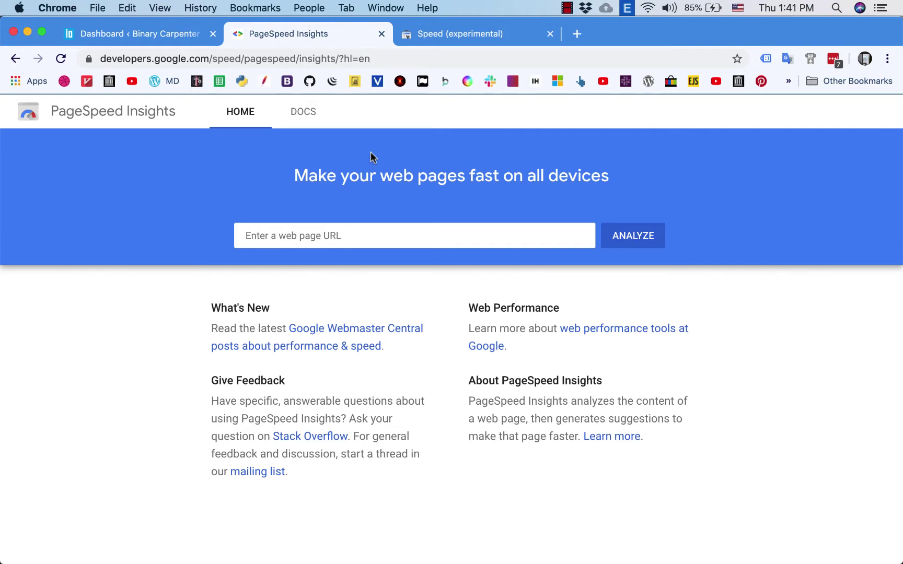
{"action": "left_click", "coordinate": [131, 34]}
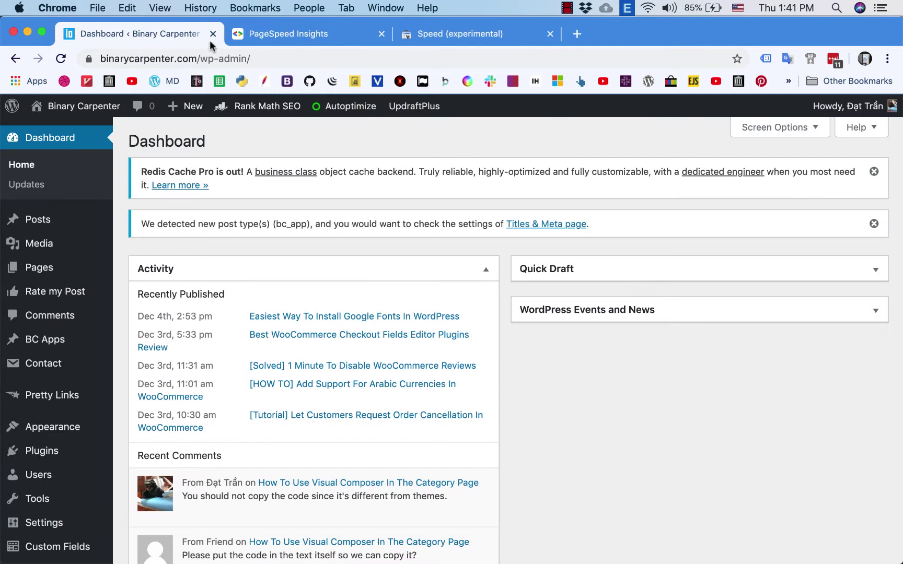
{"action": "left_click_drag", "start_coordinate": [197, 58], "coordinate": [53, 42]}
{"action": "key", "text": "super+c"}
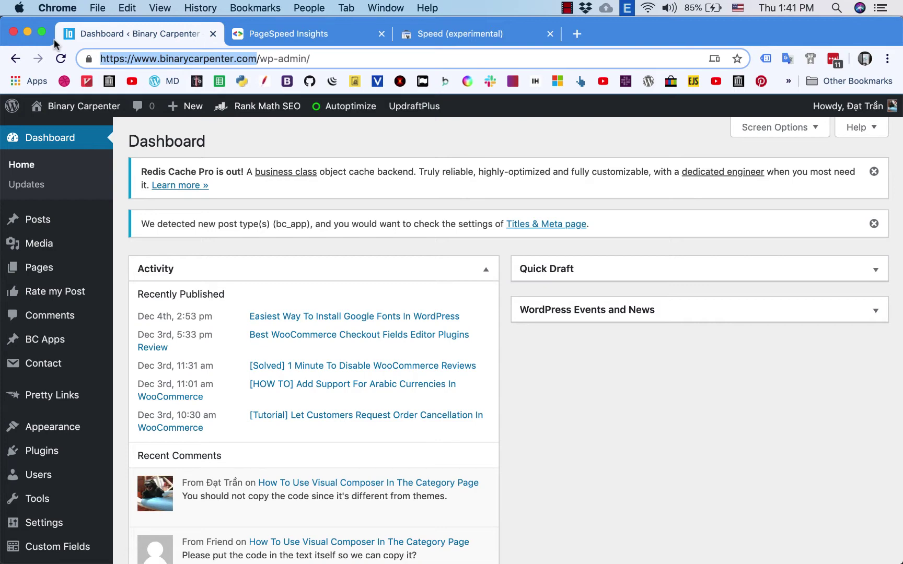
{"action": "left_click", "coordinate": [285, 39]}
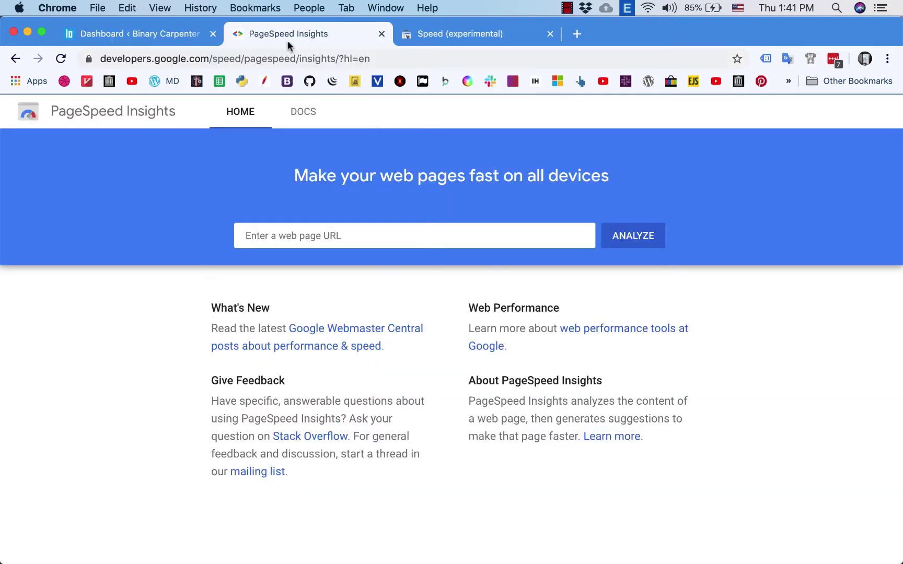
{"action": "left_click", "coordinate": [383, 223]}
{"action": "key", "text": "super+v"}
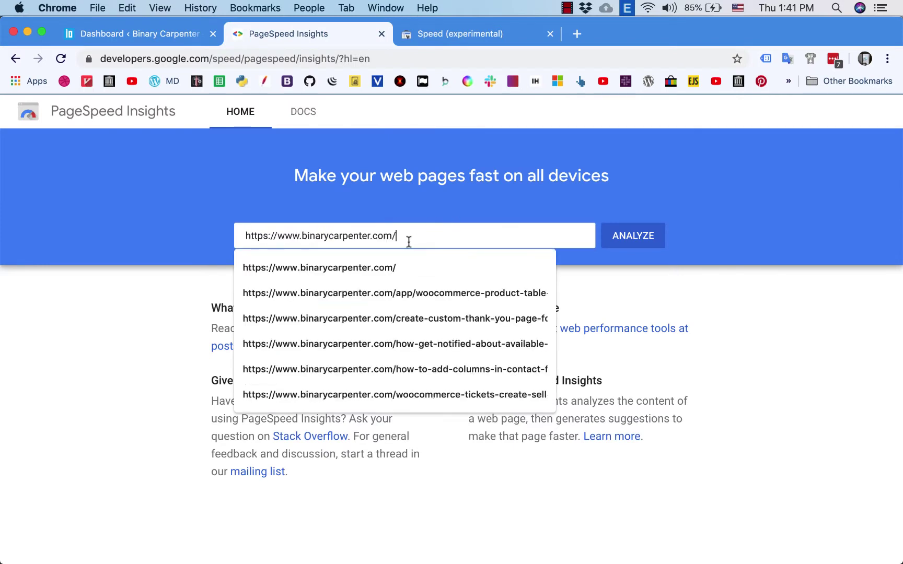
{"action": "left_click", "coordinate": [612, 274]}
{"action": "left_click", "coordinate": [631, 242]}
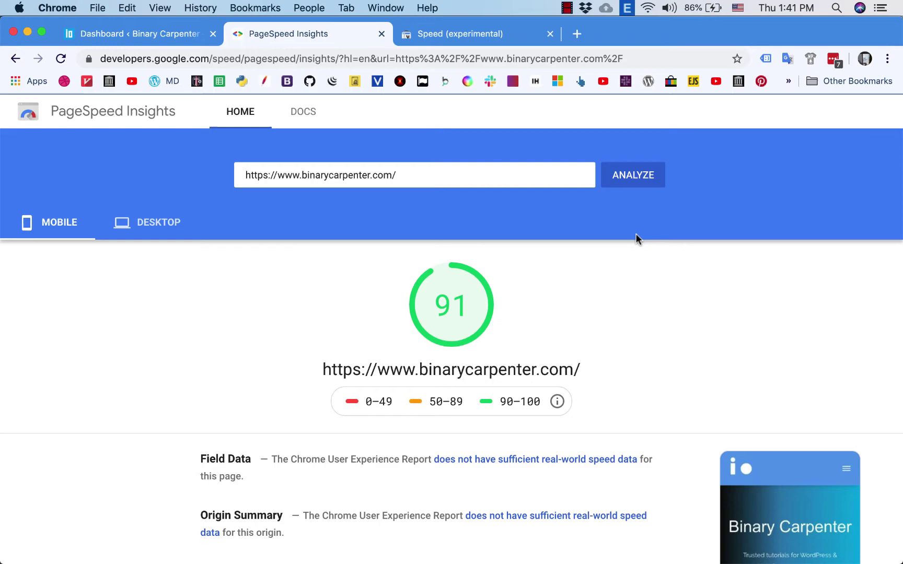
{"action": "scroll", "coordinate": [602, 314], "scroll_direction": "down", "scroll_amount": 5}
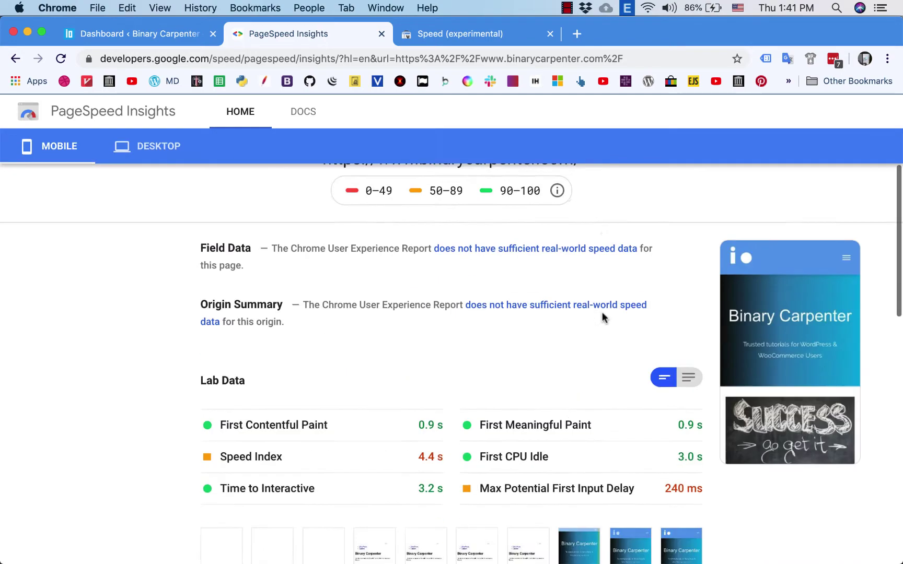
{"action": "scroll", "coordinate": [602, 313], "scroll_direction": "up", "scroll_amount": 5}
{"action": "scroll", "coordinate": [602, 313], "scroll_direction": "down", "scroll_amount": 5}
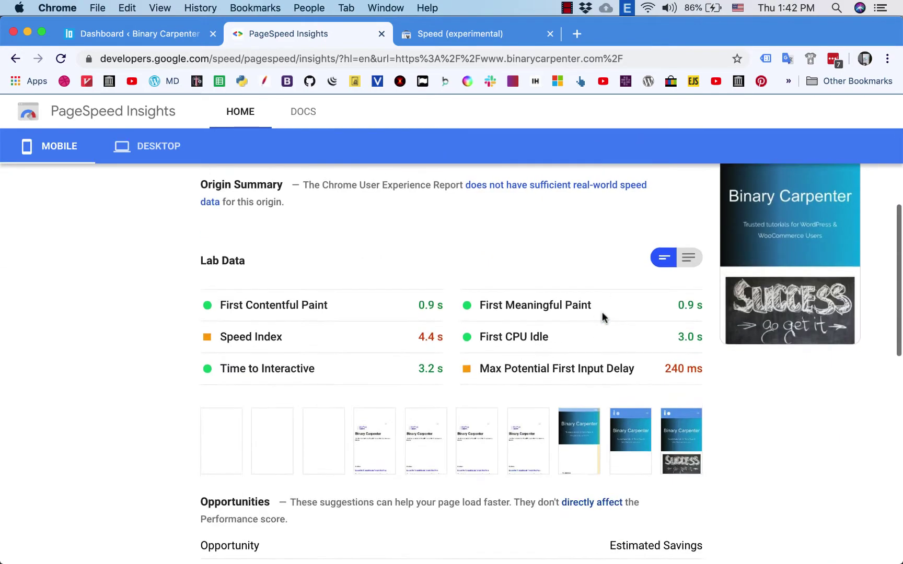
{"action": "scroll", "coordinate": [557, 314], "scroll_direction": "up", "scroll_amount": 5}
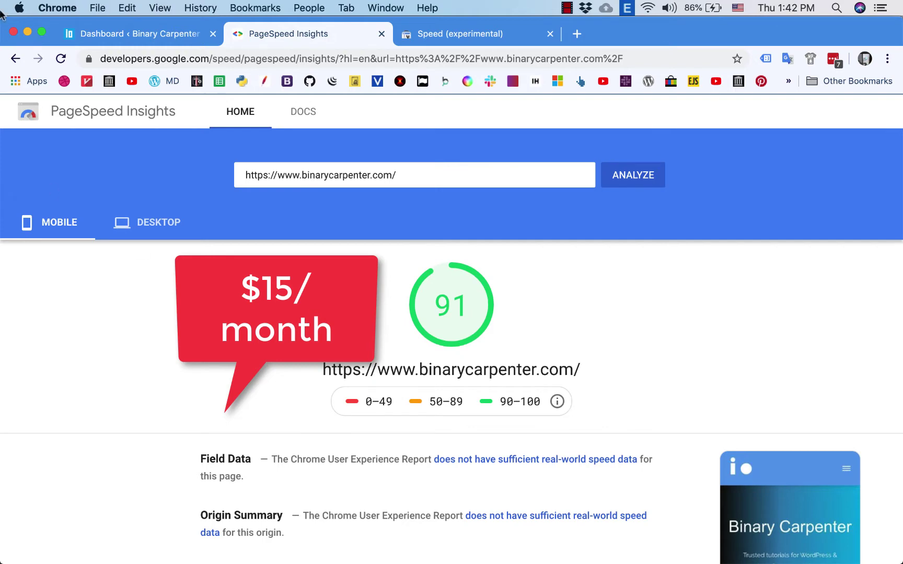
Open the live site in a new tab, open the Google Fonts article and copy its URL.
{"action": "left_click", "coordinate": [140, 38]}
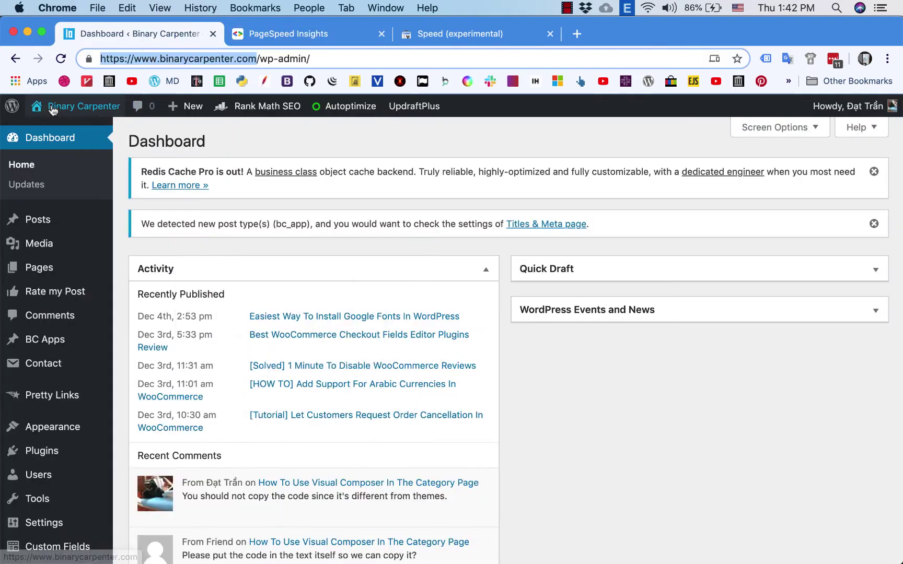
{"action": "mouse_move", "coordinate": [37, 219]}
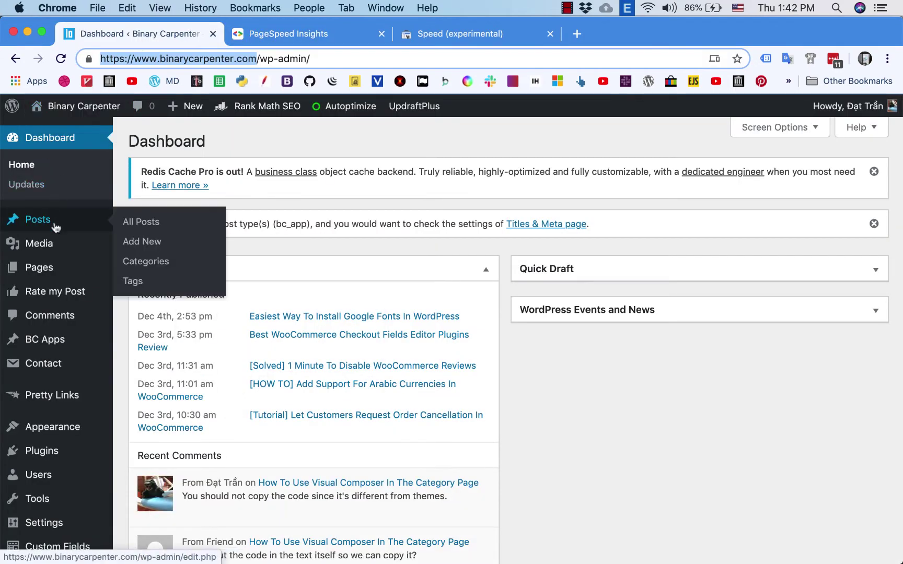
{"action": "left_click", "coordinate": [89, 109], "text": "super"}
{"action": "left_click", "coordinate": [282, 34]}
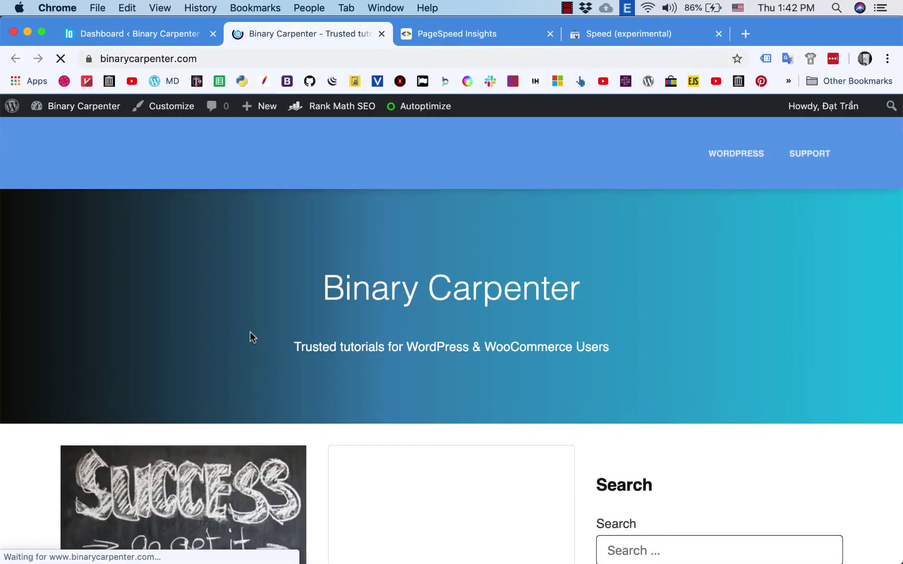
{"action": "scroll", "coordinate": [250, 331], "scroll_direction": "down", "scroll_amount": 5}
{"action": "left_click", "coordinate": [215, 392]}
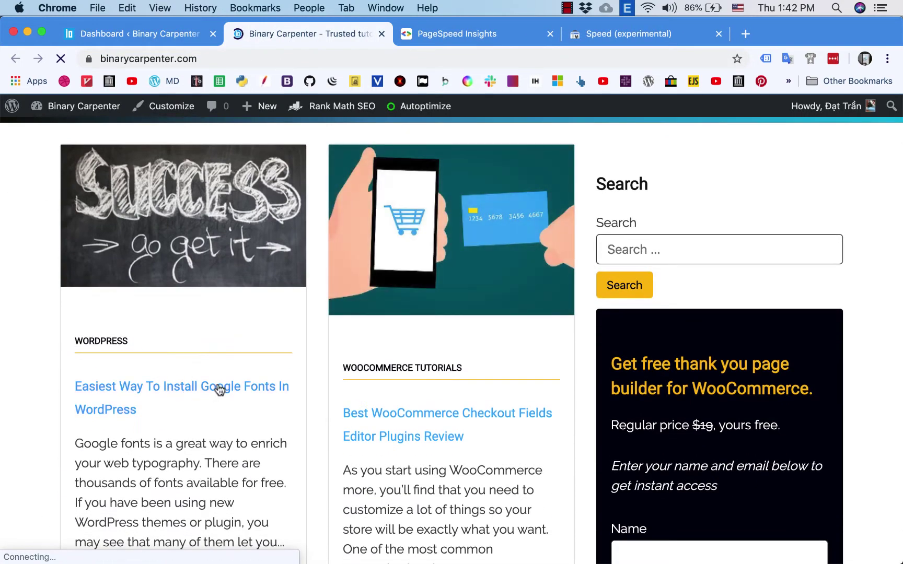
{"action": "left_click", "coordinate": [353, 58]}
{"action": "key", "text": "super+c"}
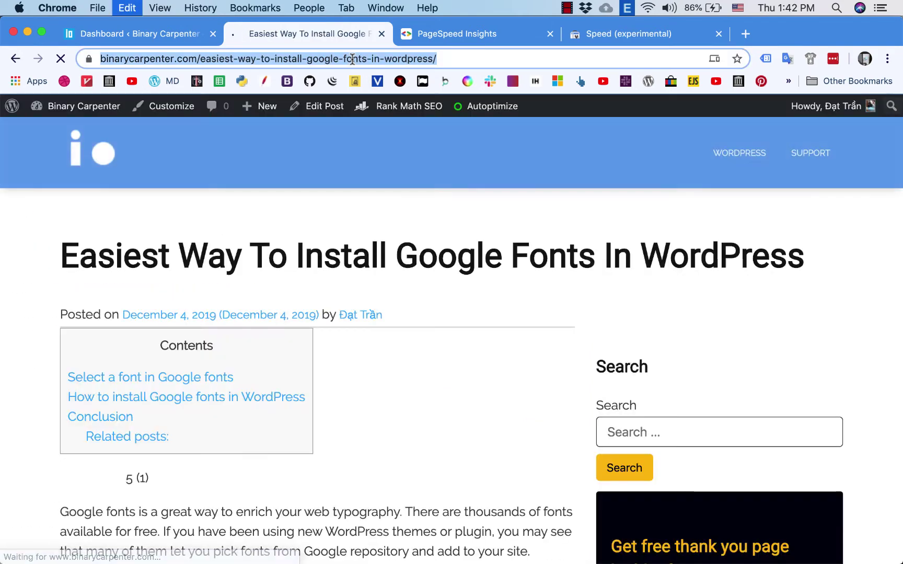
Analyse the Google Fonts article URL in PageSpeed Insights and review its mobile score of 97.
{"action": "left_click", "coordinate": [482, 37]}
{"action": "left_click", "coordinate": [471, 171]}
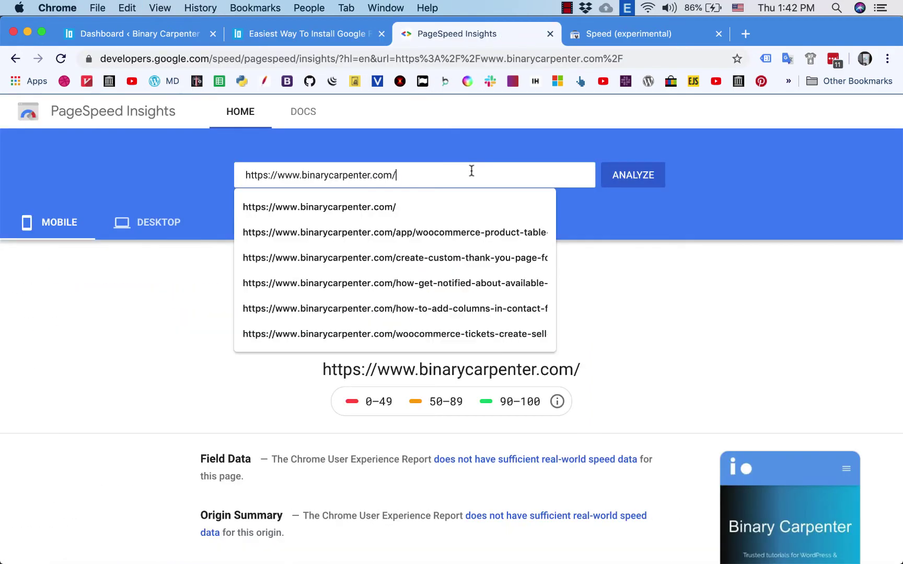
{"action": "key", "text": "super+a"}
{"action": "key", "text": "super+v"}
{"action": "left_click", "coordinate": [644, 178]}
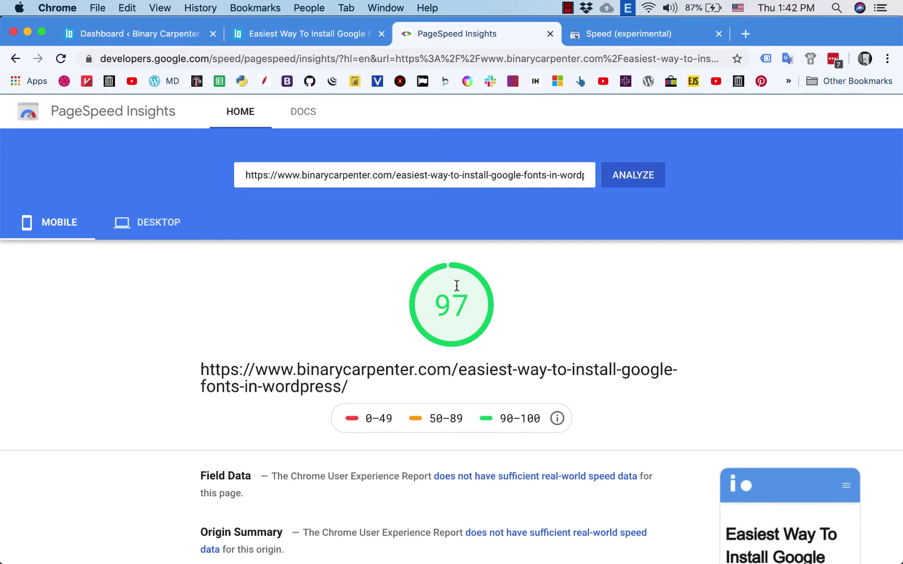
{"action": "scroll", "coordinate": [456, 286], "scroll_direction": "down", "scroll_amount": 5}
{"action": "scroll", "coordinate": [456, 286], "scroll_direction": "down", "scroll_amount": 1}
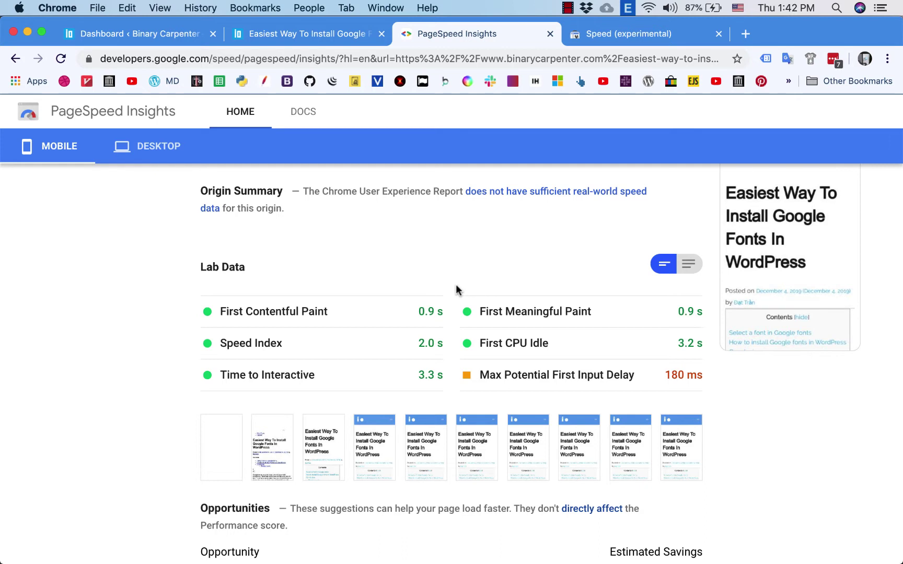
{"action": "scroll", "coordinate": [455, 286], "scroll_direction": "down", "scroll_amount": 5}
{"action": "scroll", "coordinate": [456, 286], "scroll_direction": "up", "scroll_amount": 5}
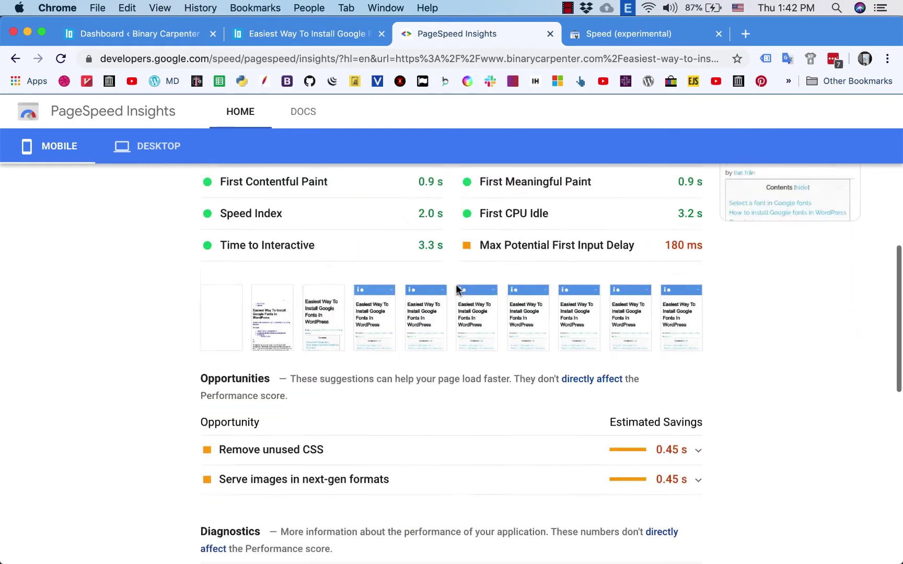
{"action": "scroll", "coordinate": [456, 289], "scroll_direction": "up", "scroll_amount": 4}
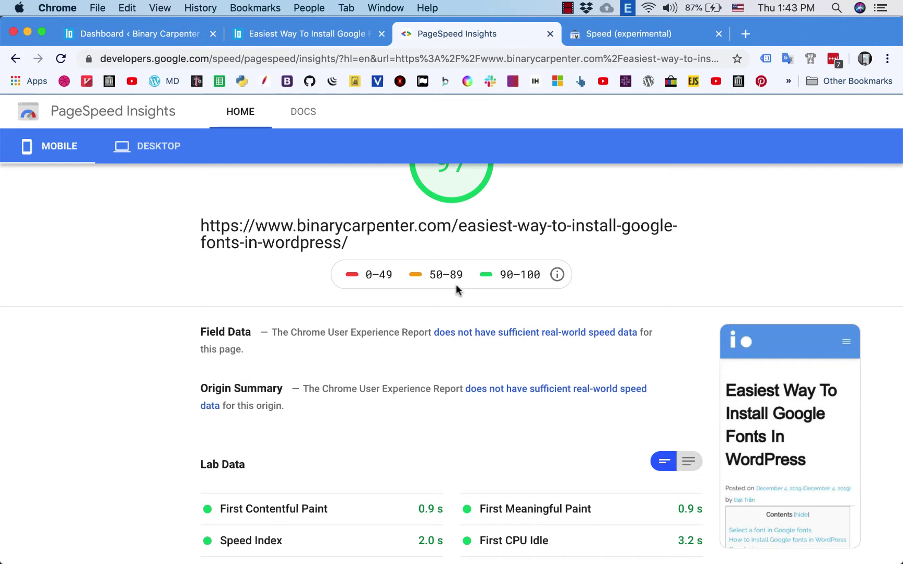
Review Search Console's Speed report (92 slow mobile, 100 moderate desktop URLs), then return to PageSpeed Insights.
{"action": "left_click", "coordinate": [614, 38]}
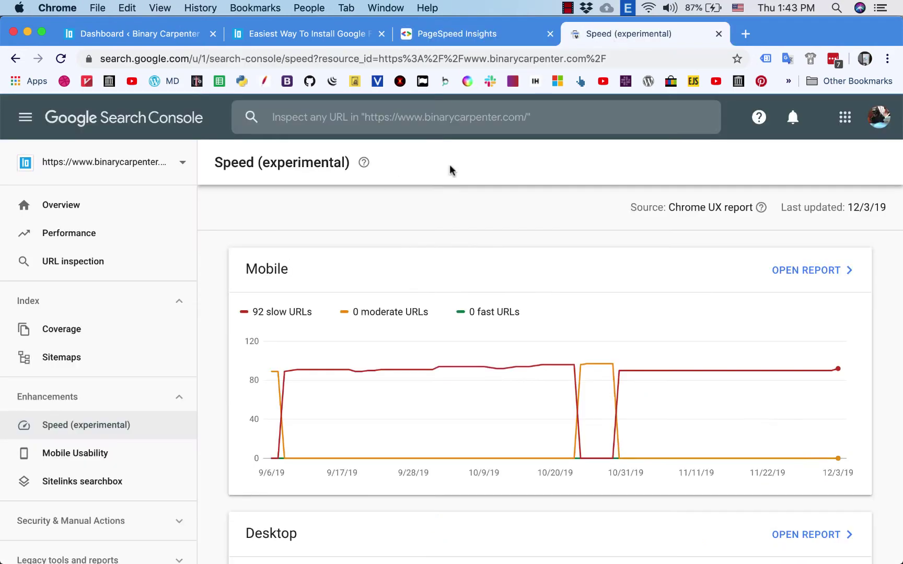
{"action": "scroll", "coordinate": [421, 278], "scroll_direction": "down", "scroll_amount": 2}
{"action": "scroll", "coordinate": [421, 278], "scroll_direction": "up", "scroll_amount": 1}
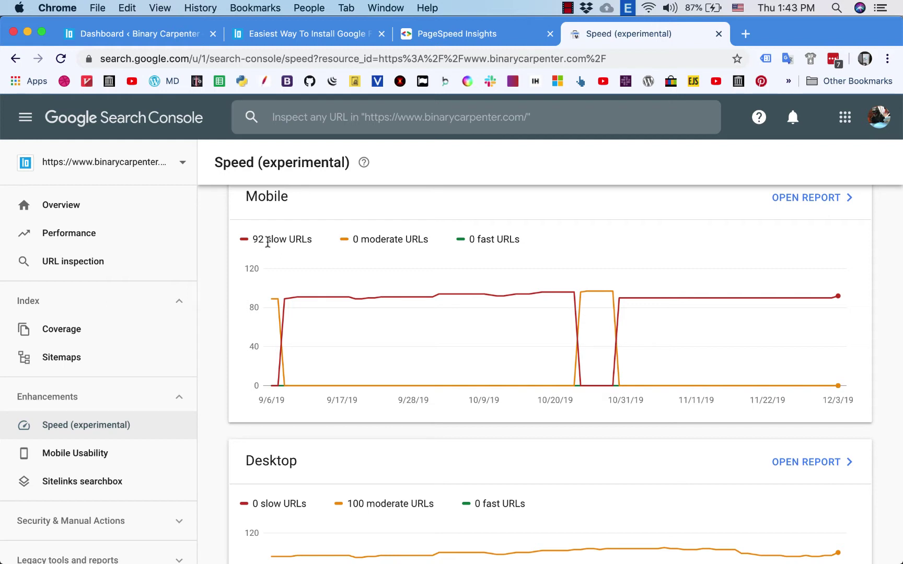
{"action": "scroll", "coordinate": [268, 241], "scroll_direction": "down", "scroll_amount": 3}
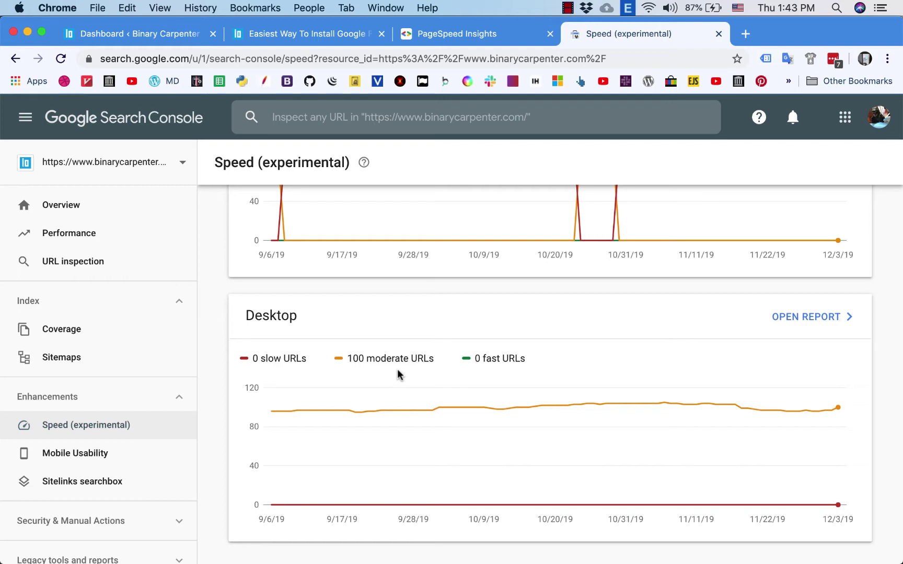
{"action": "left_click", "coordinate": [462, 33]}
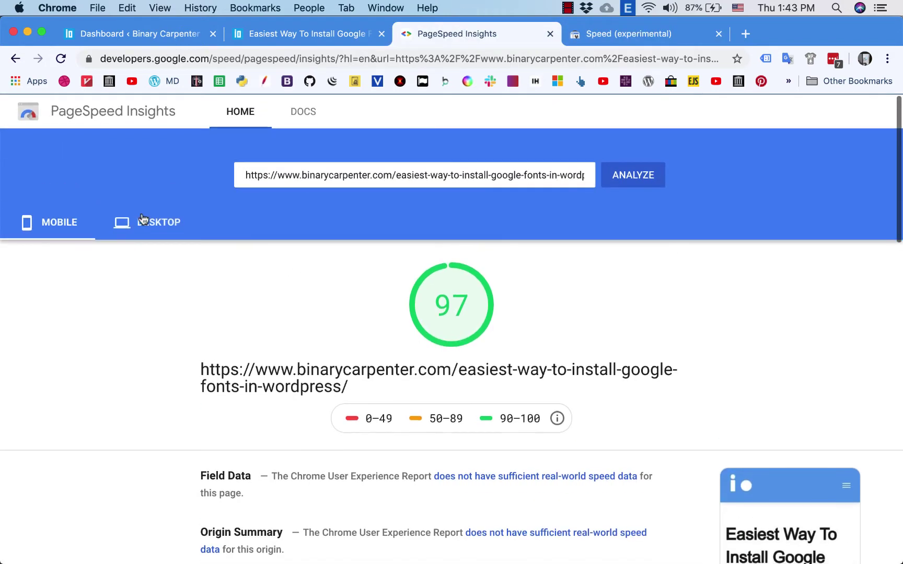
Switch the Google Fonts article's PageSpeed results to Desktop, showing a score of 100.
{"action": "left_click", "coordinate": [142, 222]}
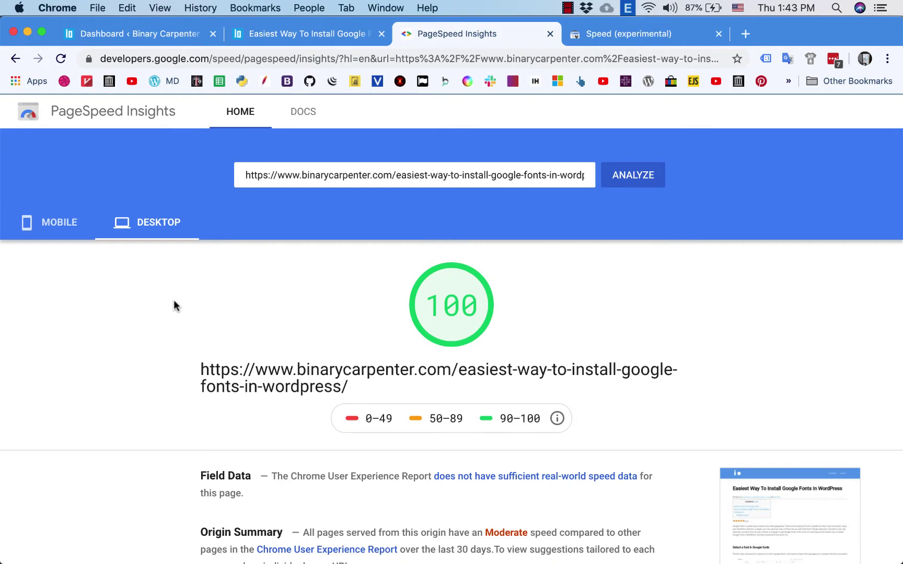
{"action": "mouse_move", "coordinate": [451, 562]}
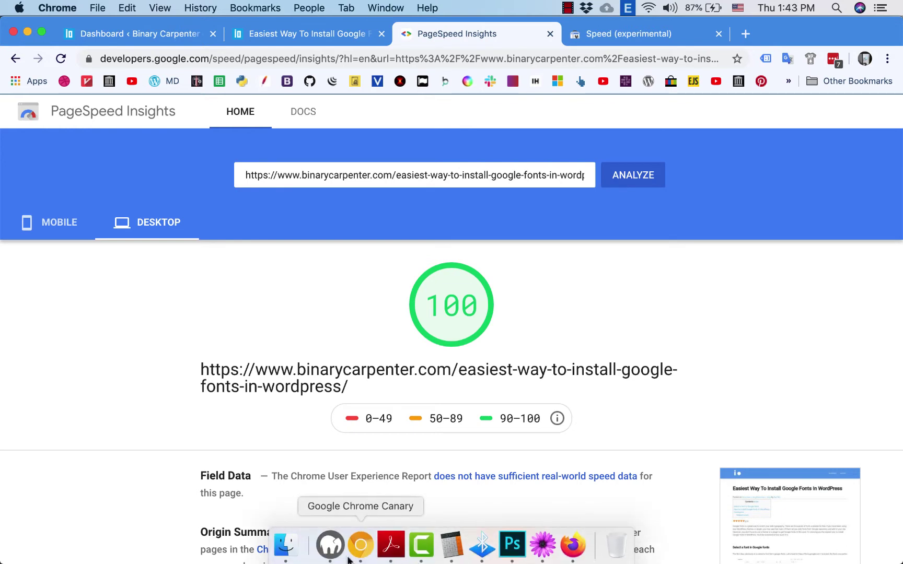
Bring up the TextMate 'untitled 9' note listing the six speed fixes.
{"action": "key", "text": "super+Tab"}
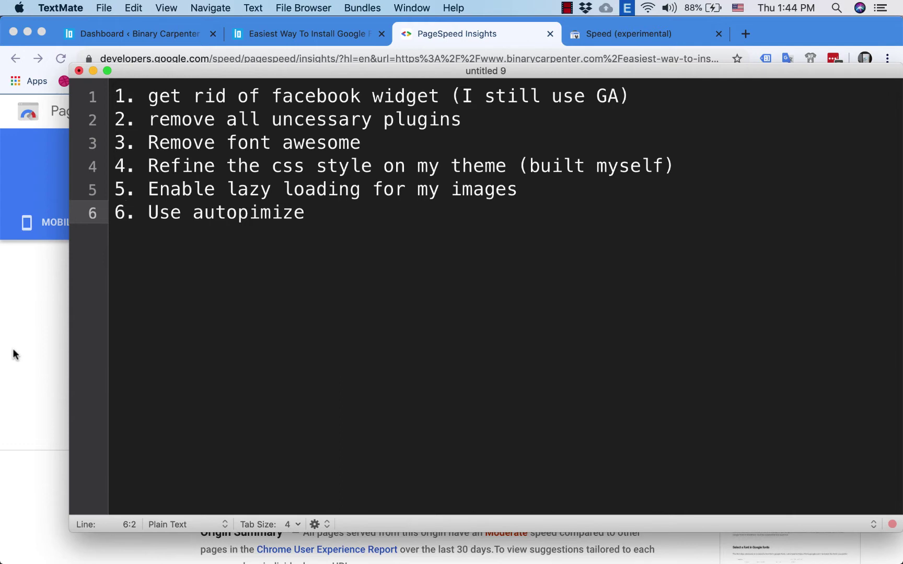
Return to the WordPress admin and open the Installed Plugins page.
{"action": "left_click", "coordinate": [10, 400]}
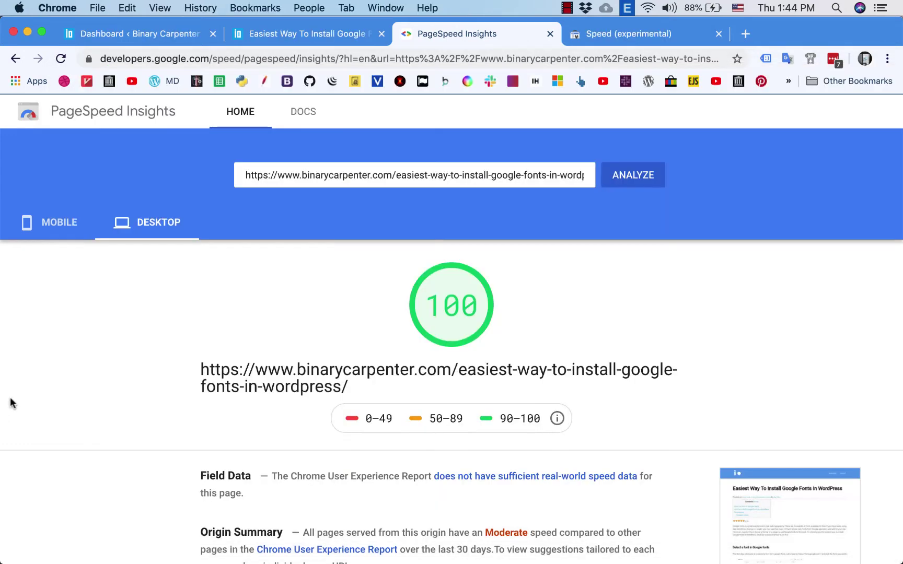
{"action": "left_click", "coordinate": [270, 35]}
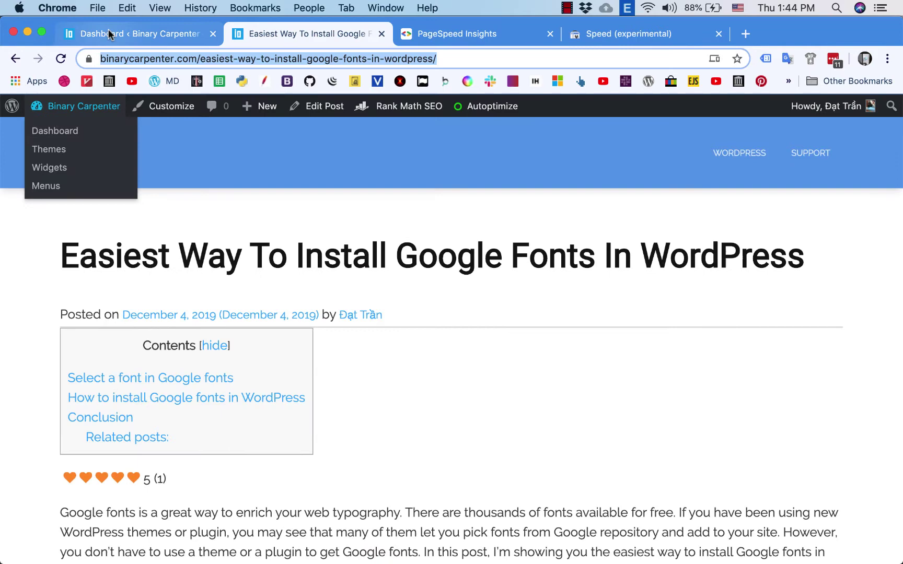
{"action": "left_click", "coordinate": [52, 134]}
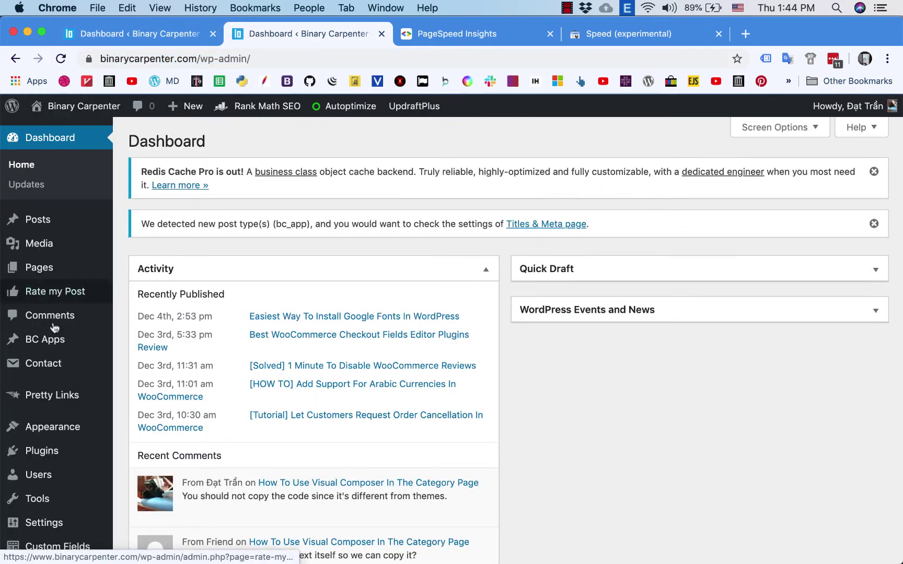
{"action": "left_click", "coordinate": [55, 454]}
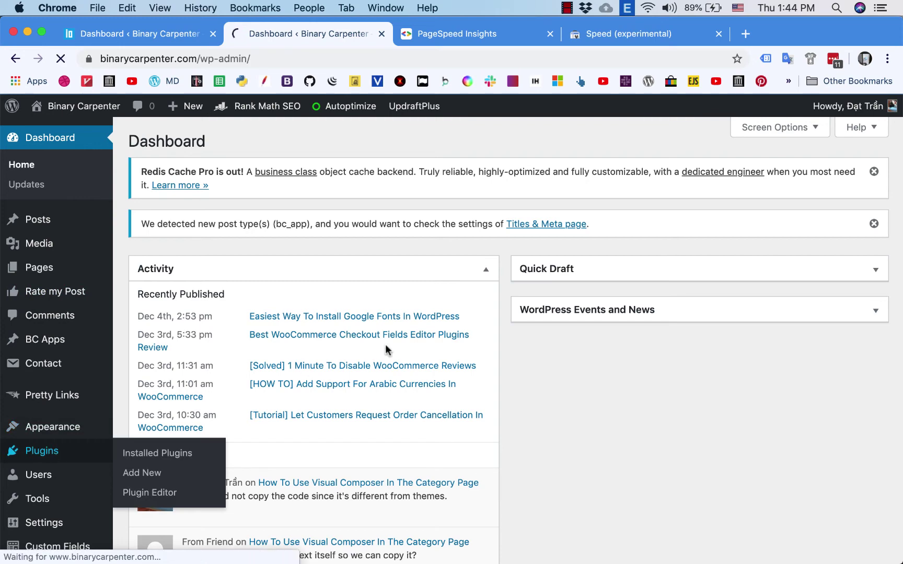
Scroll through all installed plugins, briefly marking the Autoptimize plugin name.
{"action": "scroll", "coordinate": [385, 343], "scroll_direction": "down", "scroll_amount": 5}
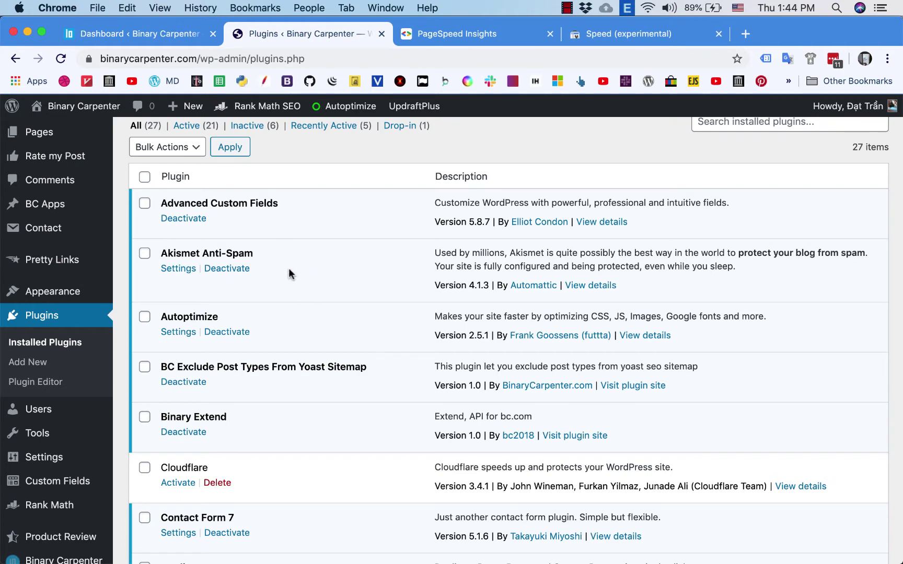
{"action": "scroll", "coordinate": [289, 272], "scroll_direction": "down", "scroll_amount": 2}
{"action": "scroll", "coordinate": [288, 268], "scroll_direction": "down", "scroll_amount": 2}
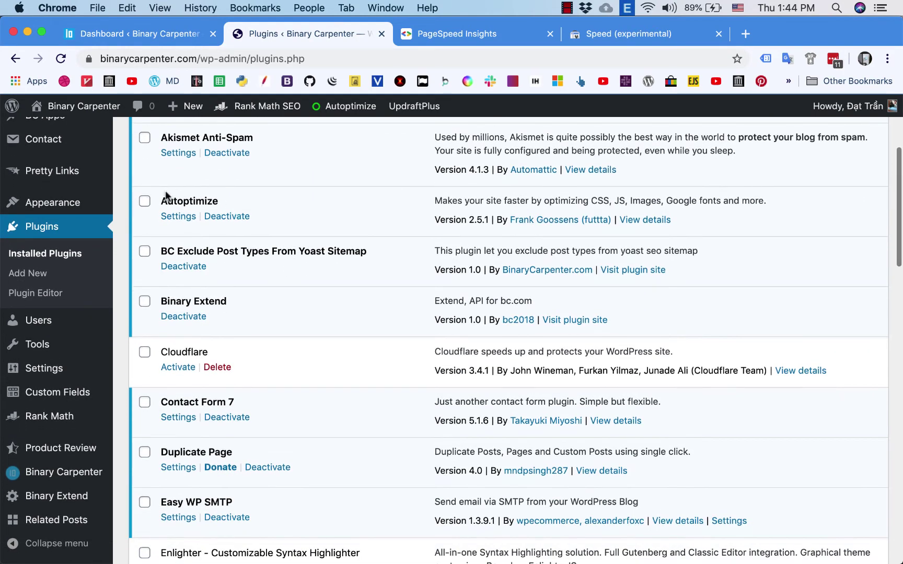
{"action": "left_click_drag", "start_coordinate": [159, 201], "coordinate": [223, 201]}
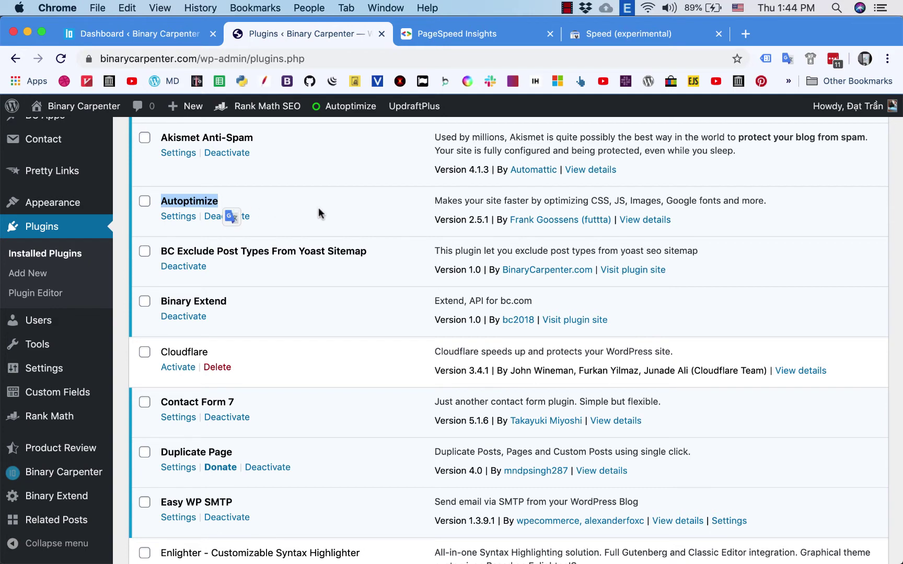
{"action": "scroll", "coordinate": [274, 286], "scroll_direction": "down", "scroll_amount": 5}
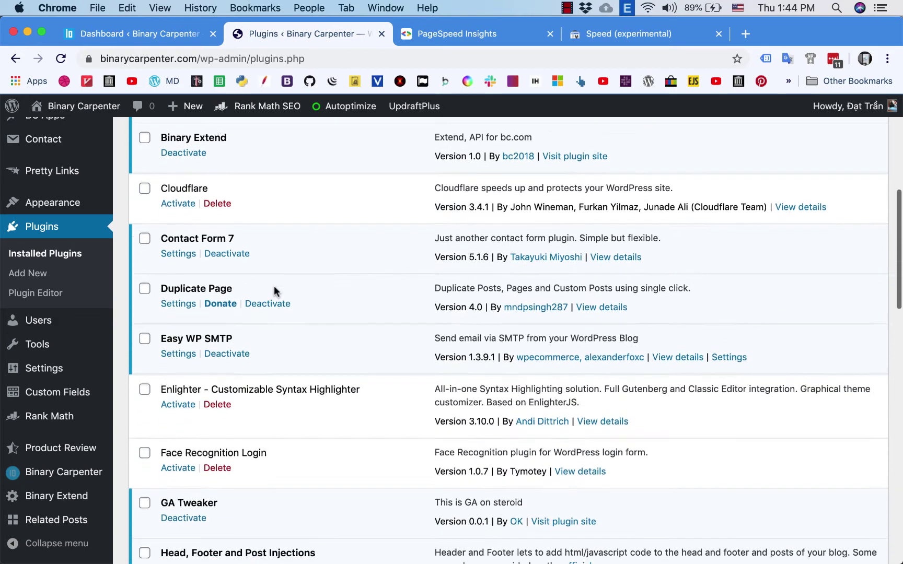
{"action": "scroll", "coordinate": [273, 286], "scroll_direction": "up", "scroll_amount": 6}
{"action": "left_click", "coordinate": [275, 289]}
{"action": "scroll", "coordinate": [272, 312], "scroll_direction": "down", "scroll_amount": 6}
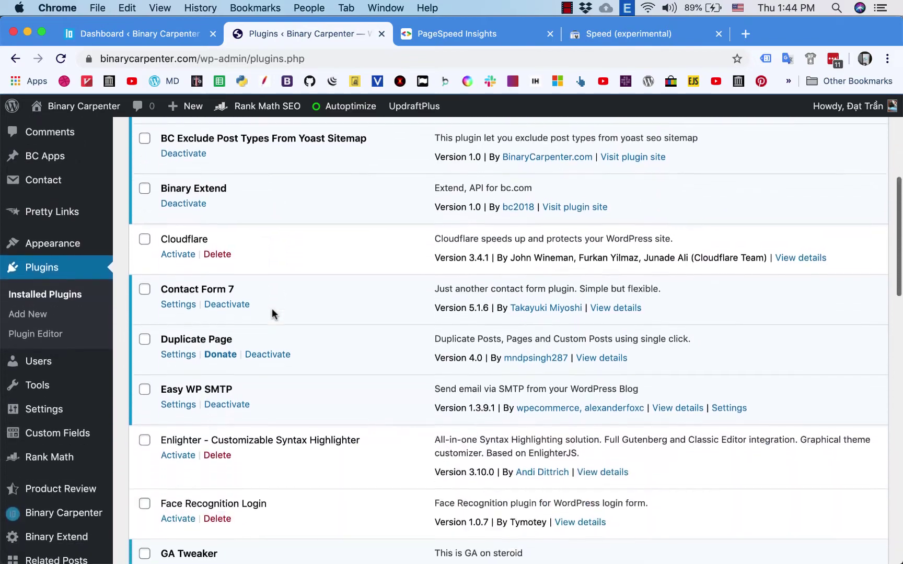
{"action": "scroll", "coordinate": [272, 314], "scroll_direction": "up", "scroll_amount": 7}
Filter to the 21 Active plugins and highlight WordPress Related Posts Thumbnails.
{"action": "left_click", "coordinate": [188, 210]}
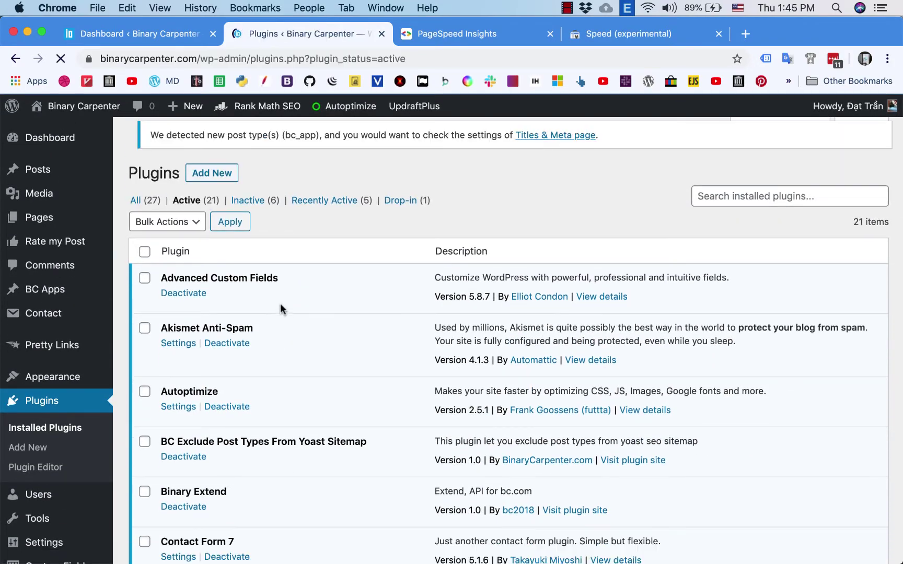
{"action": "scroll", "coordinate": [280, 309], "scroll_direction": "down", "scroll_amount": 1}
{"action": "scroll", "coordinate": [280, 309], "scroll_direction": "down", "scroll_amount": 5}
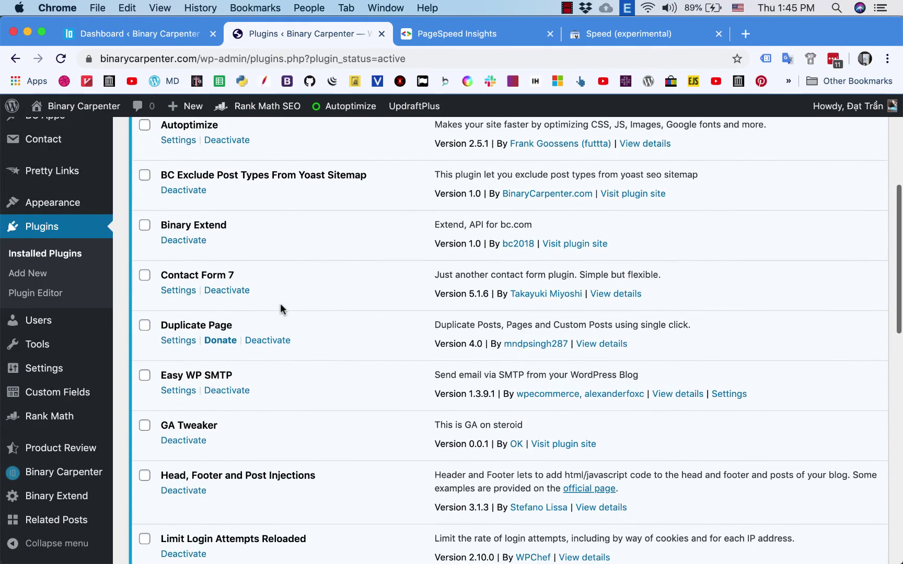
{"action": "scroll", "coordinate": [264, 387], "scroll_direction": "down", "scroll_amount": 7}
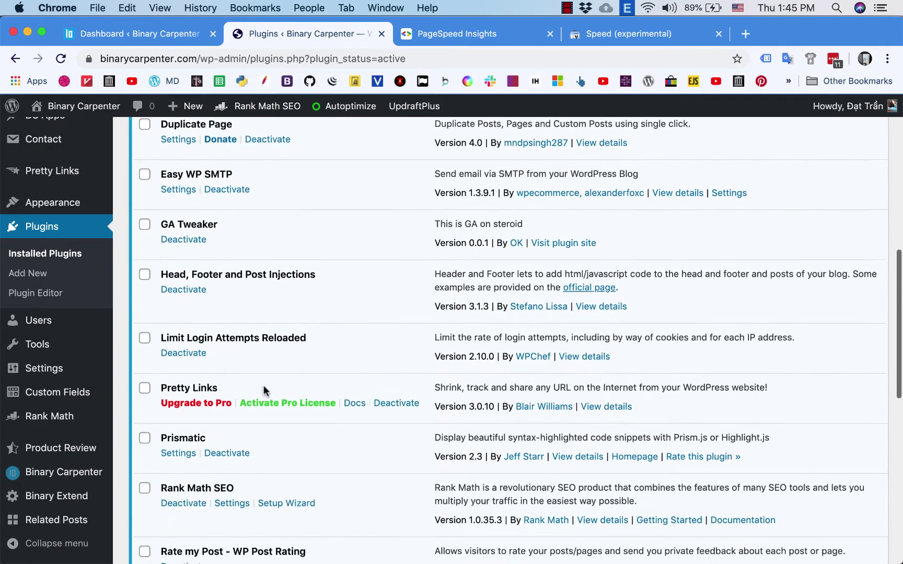
{"action": "scroll", "coordinate": [266, 392], "scroll_direction": "down", "scroll_amount": 2}
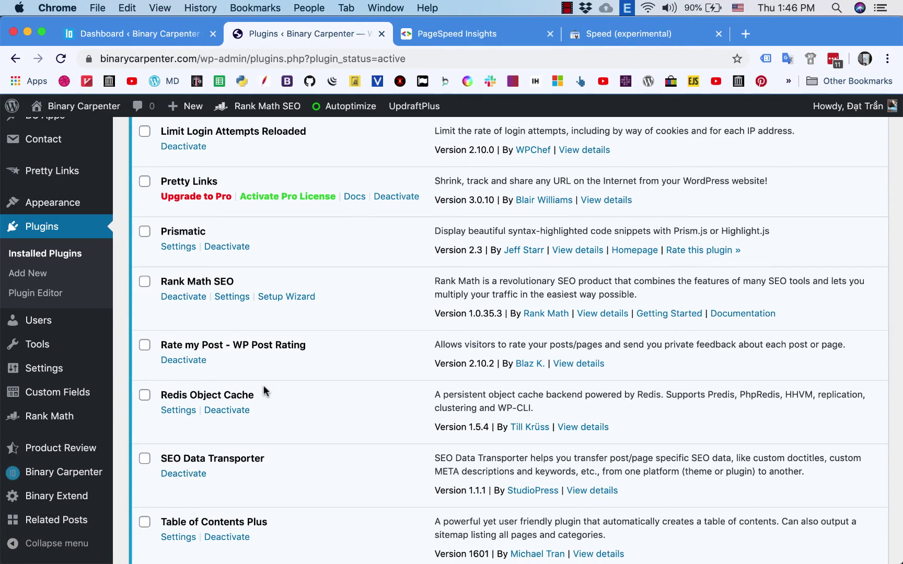
{"action": "scroll", "coordinate": [263, 390], "scroll_direction": "down", "scroll_amount": 2}
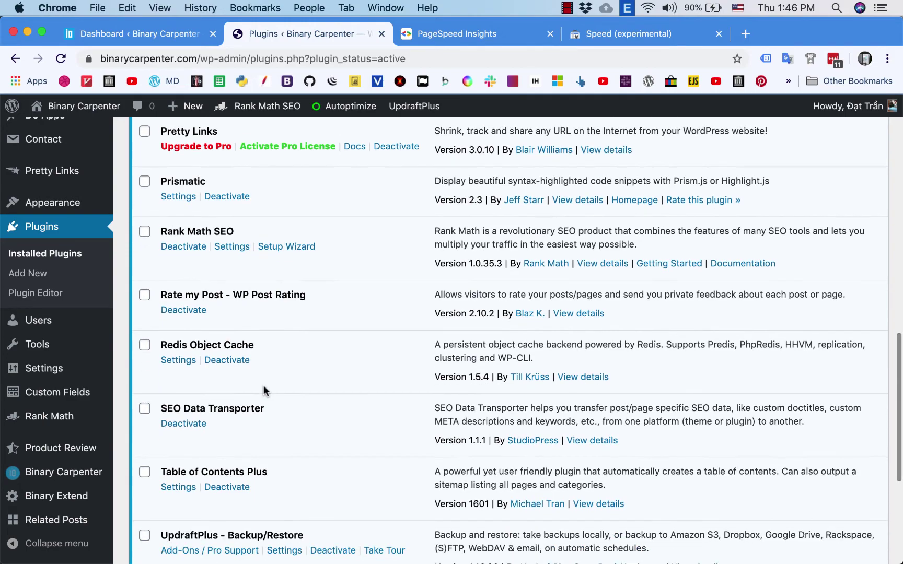
{"action": "scroll", "coordinate": [263, 390], "scroll_direction": "down", "scroll_amount": 3}
{"action": "scroll", "coordinate": [263, 385], "scroll_direction": "down", "scroll_amount": 3}
{"action": "scroll", "coordinate": [263, 385], "scroll_direction": "up", "scroll_amount": 10}
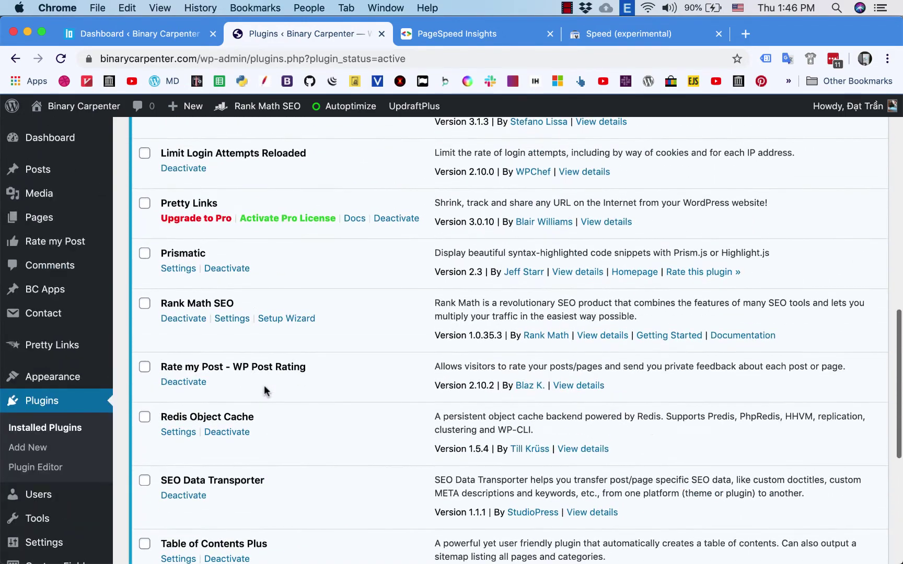
{"action": "scroll", "coordinate": [269, 387], "scroll_direction": "down", "scroll_amount": 6}
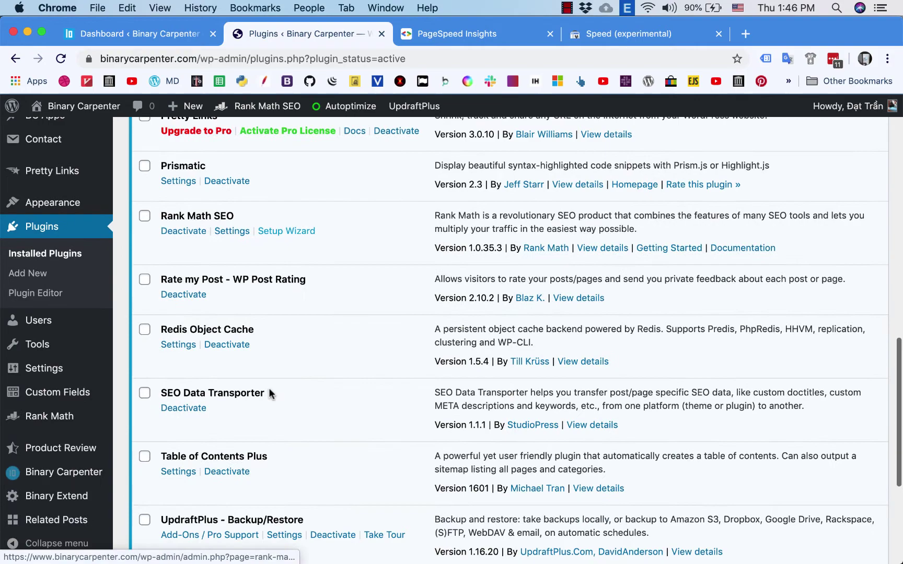
{"action": "scroll", "coordinate": [286, 355], "scroll_direction": "down", "scroll_amount": 5}
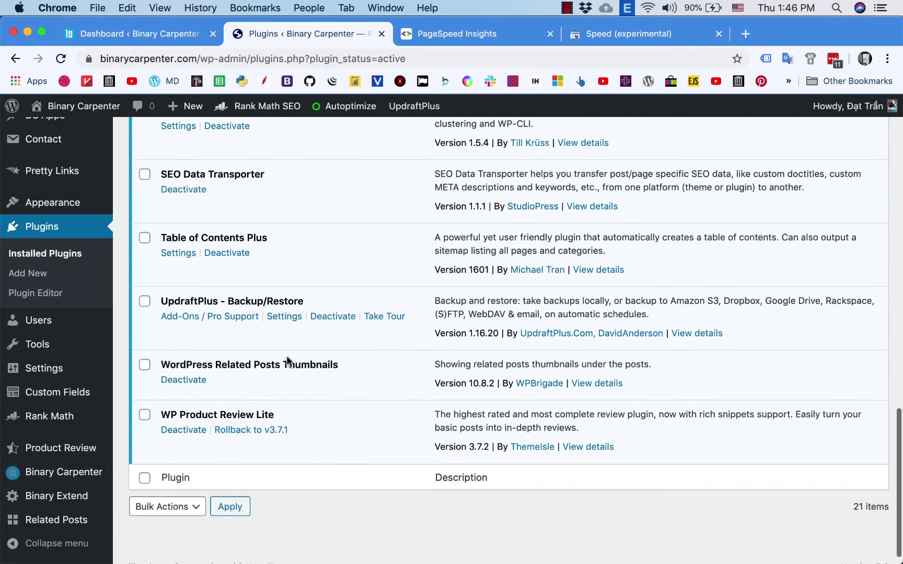
{"action": "scroll", "coordinate": [286, 355], "scroll_direction": "up", "scroll_amount": 3}
{"action": "scroll", "coordinate": [287, 355], "scroll_direction": "down", "scroll_amount": 3}
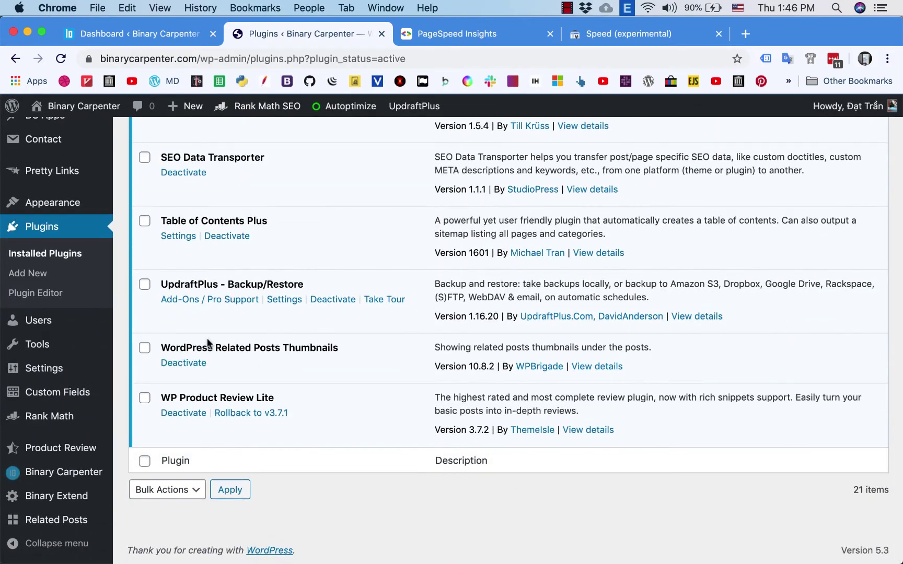
{"action": "left_click_drag", "start_coordinate": [159, 348], "coordinate": [340, 351]}
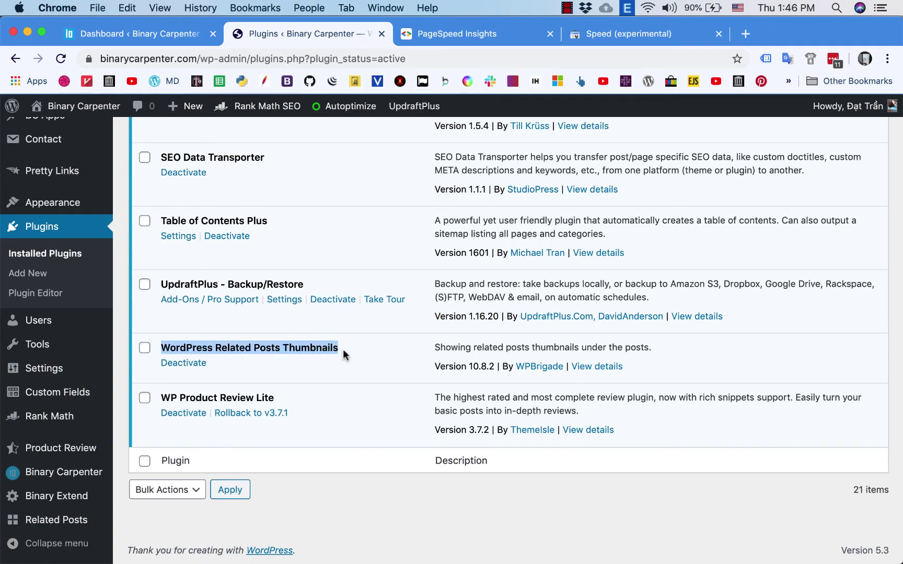
Open the live site and the Best WooCommerce Checkout Fields Editor Plugins Review post, down to Related posts.
{"action": "left_click", "coordinate": [79, 106], "text": "super"}
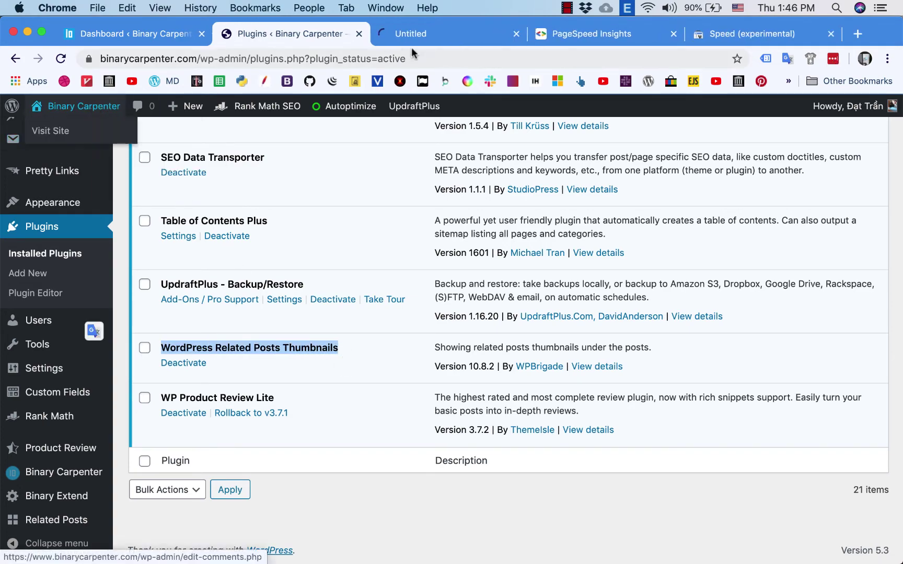
{"action": "left_click", "coordinate": [436, 38]}
{"action": "scroll", "coordinate": [365, 230], "scroll_direction": "down", "scroll_amount": 10}
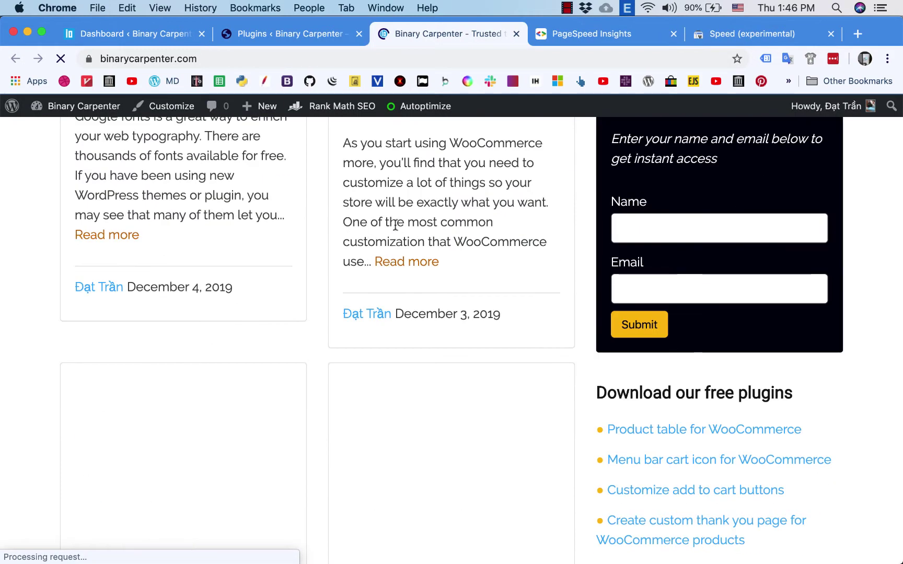
{"action": "scroll", "coordinate": [383, 248], "scroll_direction": "up", "scroll_amount": 3}
{"action": "left_click", "coordinate": [397, 264]}
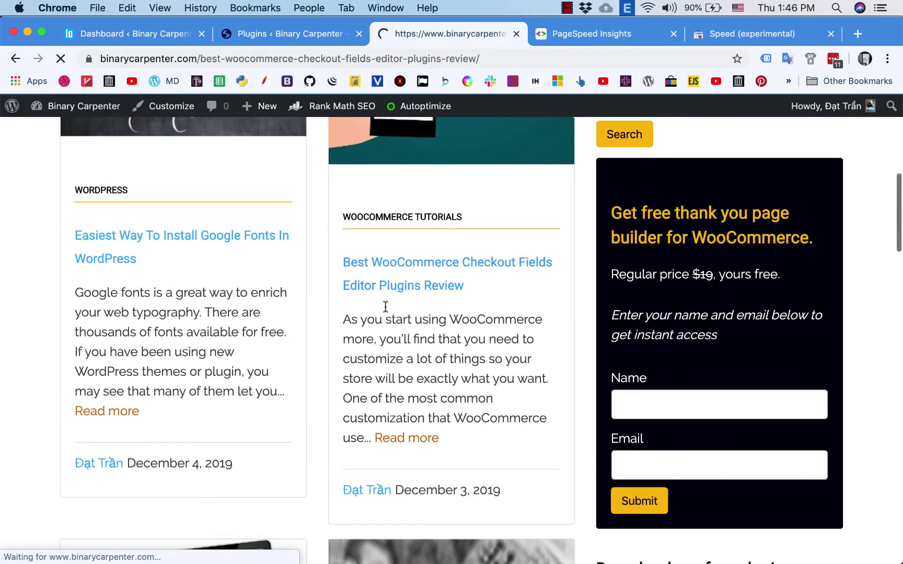
{"action": "scroll", "coordinate": [385, 310], "scroll_direction": "down", "scroll_amount": 20}
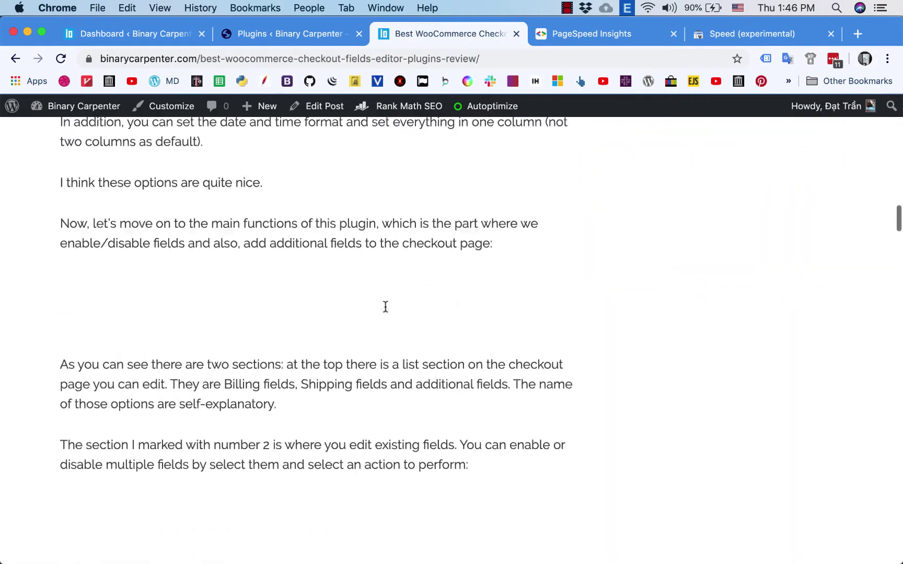
{"action": "scroll", "coordinate": [385, 310], "scroll_direction": "down", "scroll_amount": 20}
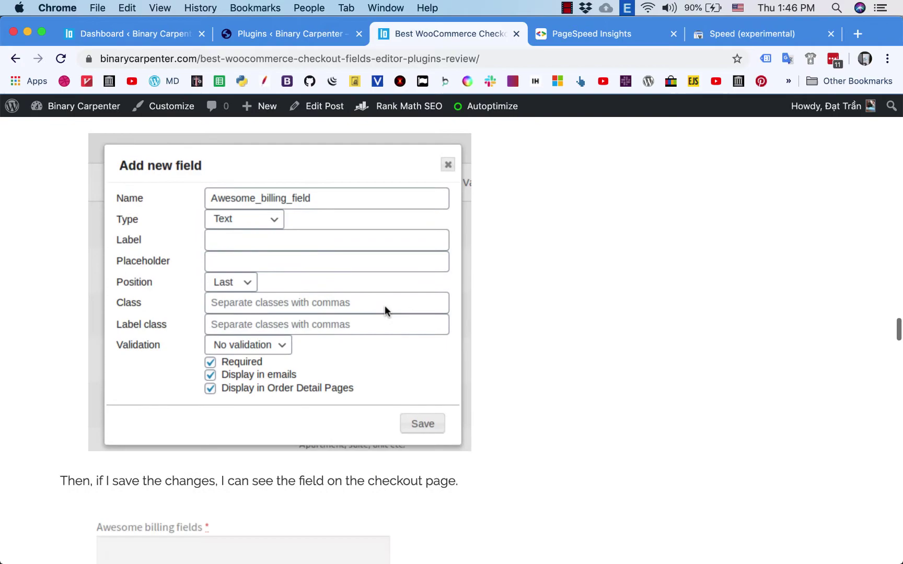
{"action": "scroll", "coordinate": [385, 310], "scroll_direction": "down", "scroll_amount": 20}
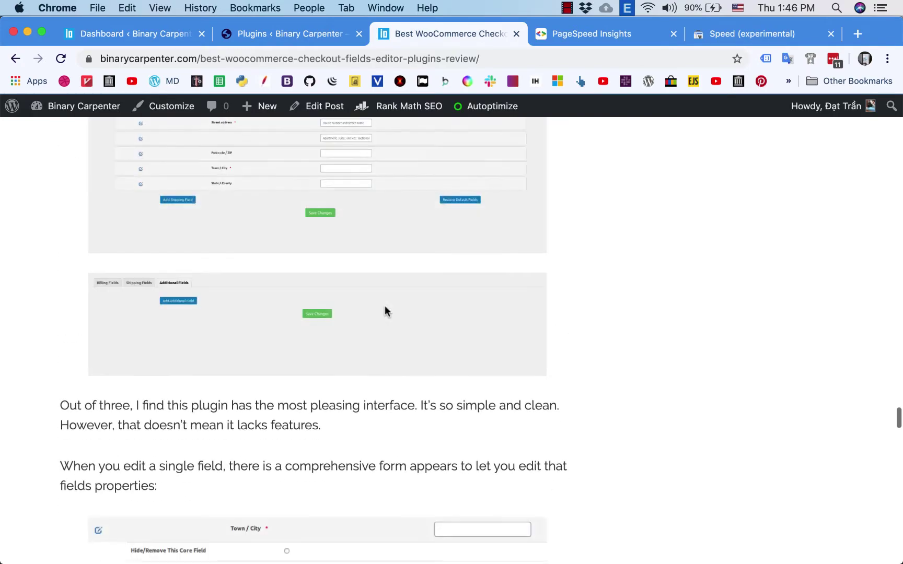
{"action": "scroll", "coordinate": [385, 310], "scroll_direction": "down", "scroll_amount": 20}
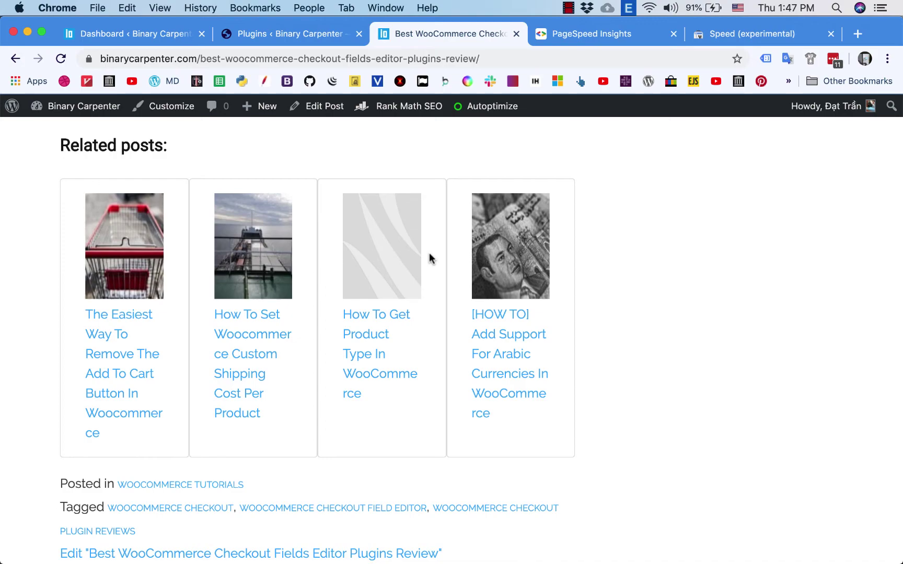
{"action": "scroll", "coordinate": [397, 292], "scroll_direction": "up", "scroll_amount": 20}
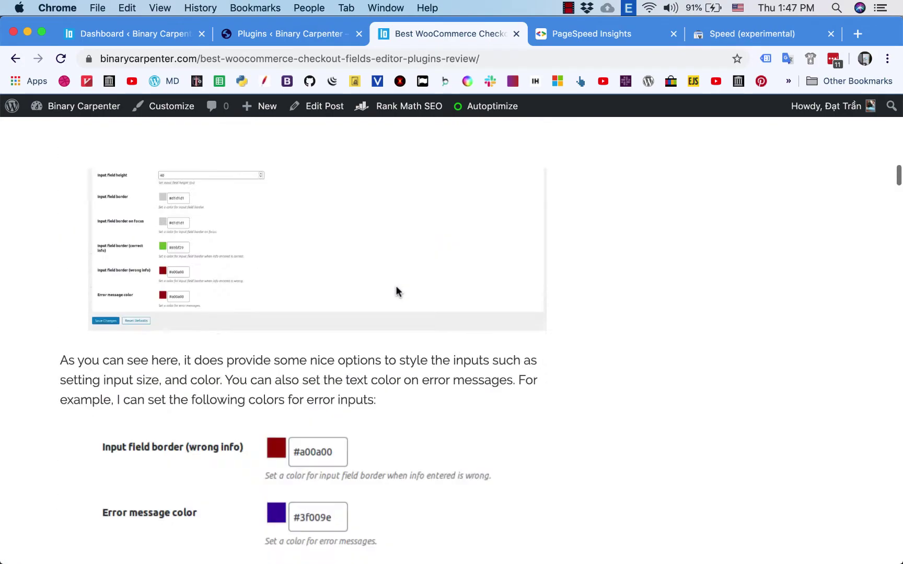
{"action": "scroll", "coordinate": [397, 292], "scroll_direction": "up", "scroll_amount": 15}
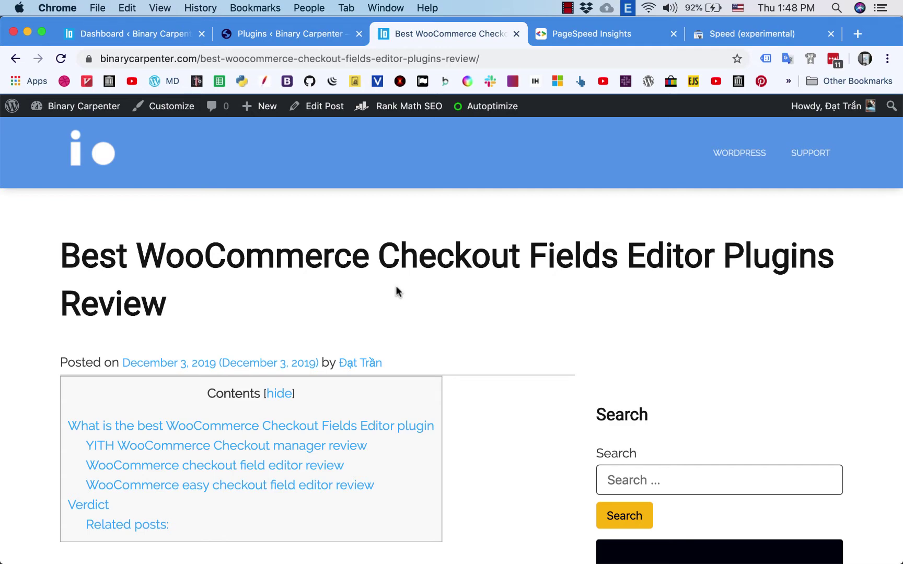
Switch to the TextMate to-do list and select the word 'awesome' in step 3.
{"action": "key", "text": "super+Tab"}
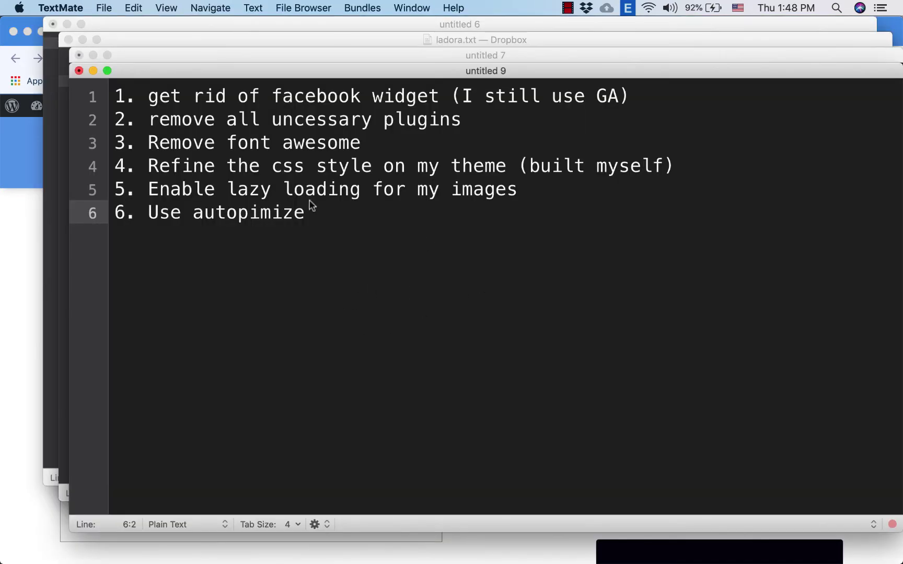
{"action": "double_click", "coordinate": [320, 144]}
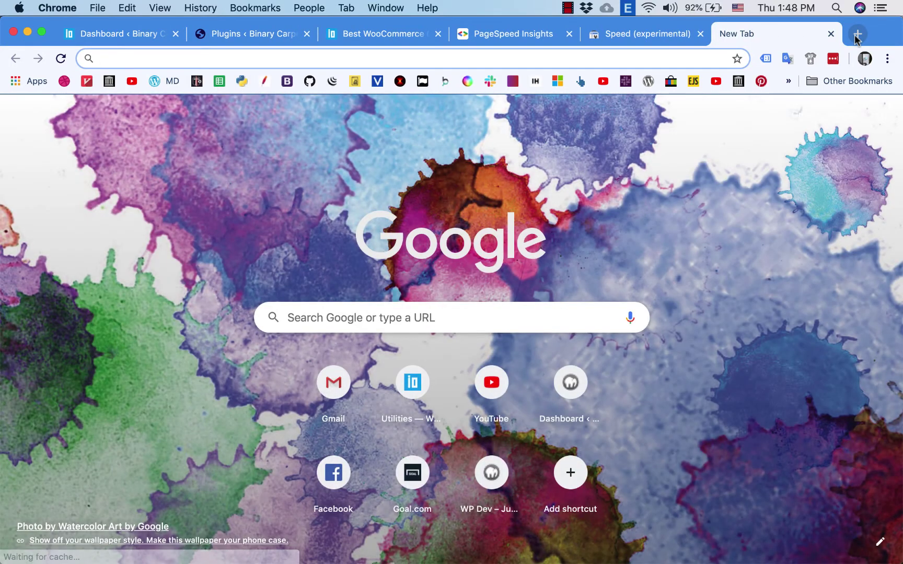
Go to the Fontello website and browse its Font Awesome icon grid.
{"action": "type", "text": "fontell"}
{"action": "key", "text": "Return"}
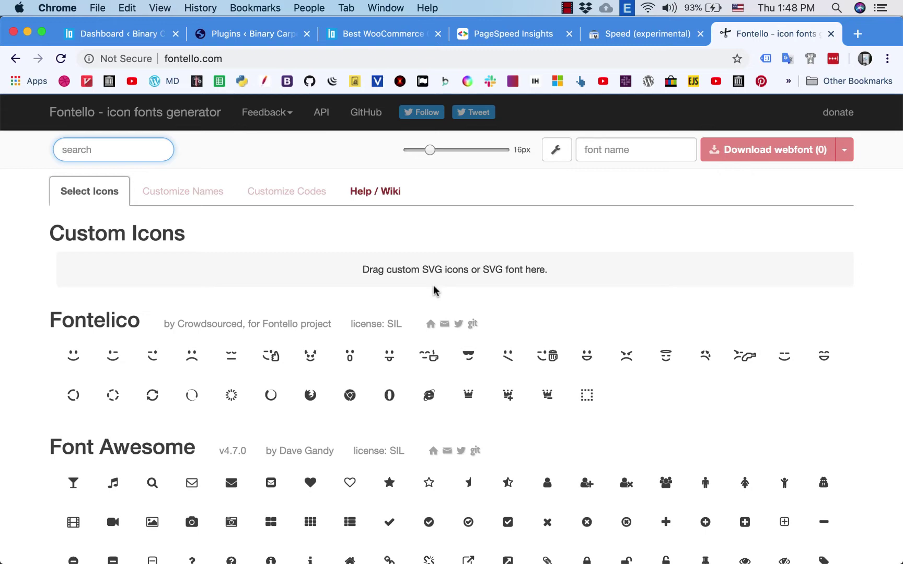
{"action": "scroll", "coordinate": [486, 441], "scroll_direction": "down", "scroll_amount": 3}
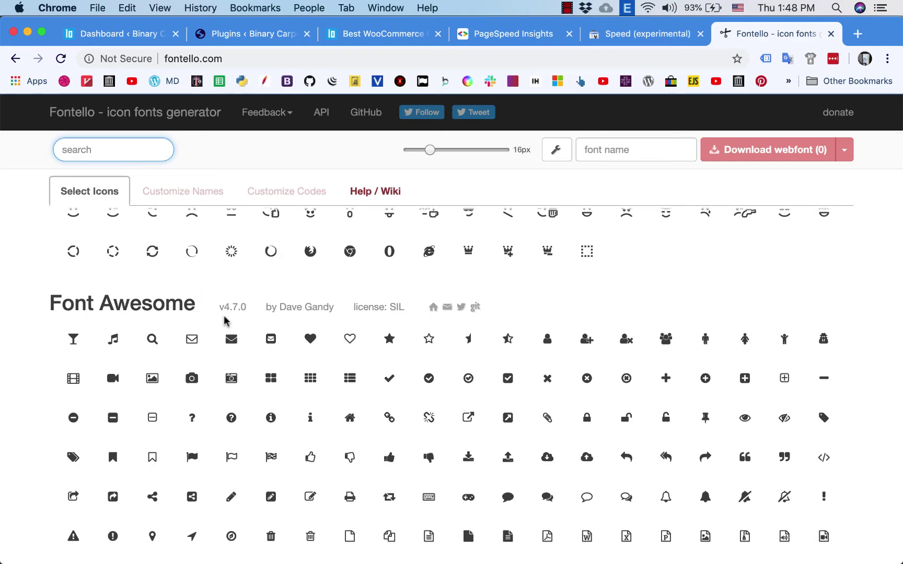
{"action": "scroll", "coordinate": [225, 319], "scroll_direction": "down", "scroll_amount": 8}
{"action": "scroll", "coordinate": [231, 372], "scroll_direction": "down", "scroll_amount": 10}
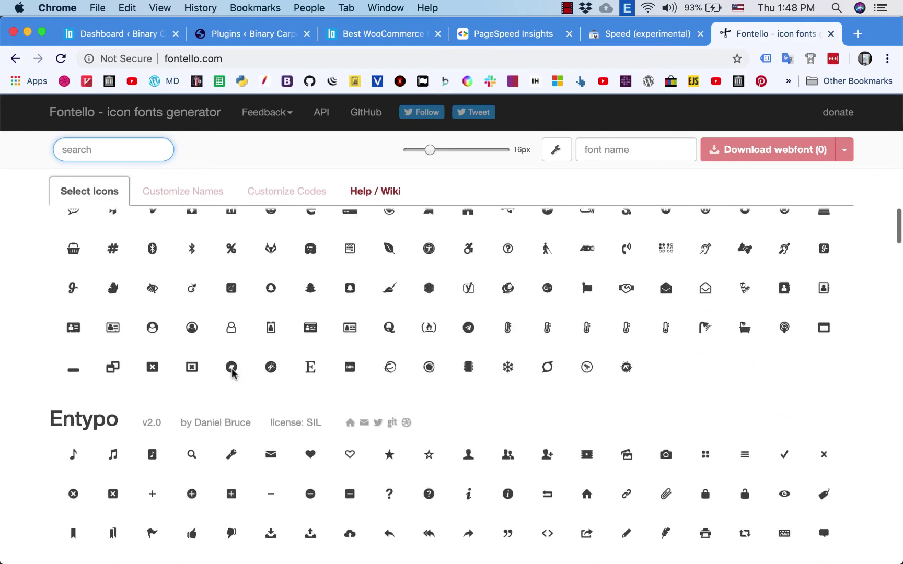
{"action": "scroll", "coordinate": [233, 374], "scroll_direction": "up", "scroll_amount": 8}
{"action": "scroll", "coordinate": [232, 373], "scroll_direction": "up", "scroll_amount": 4}
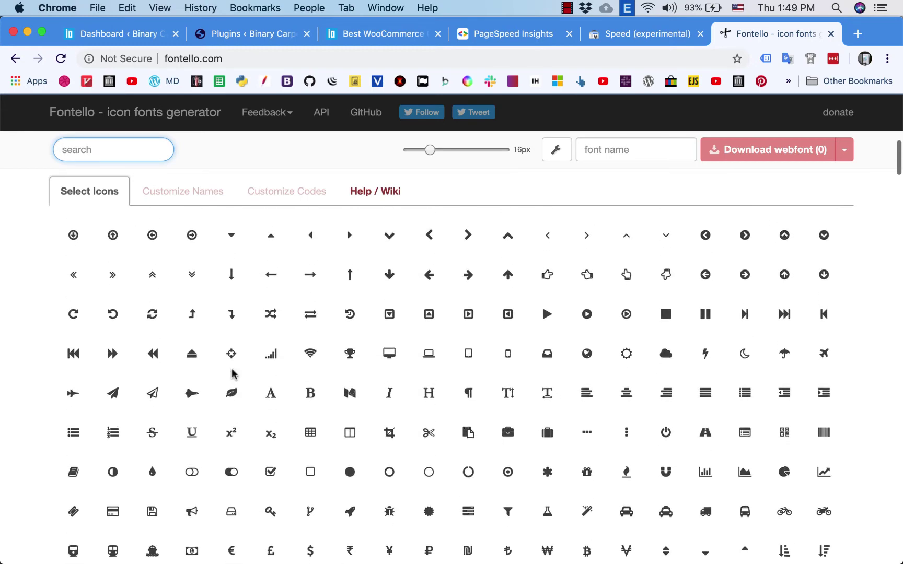
Select the four circled arrow icons (left, right, up, down) and download them as a webfont.
{"action": "left_click", "coordinate": [152, 328]}
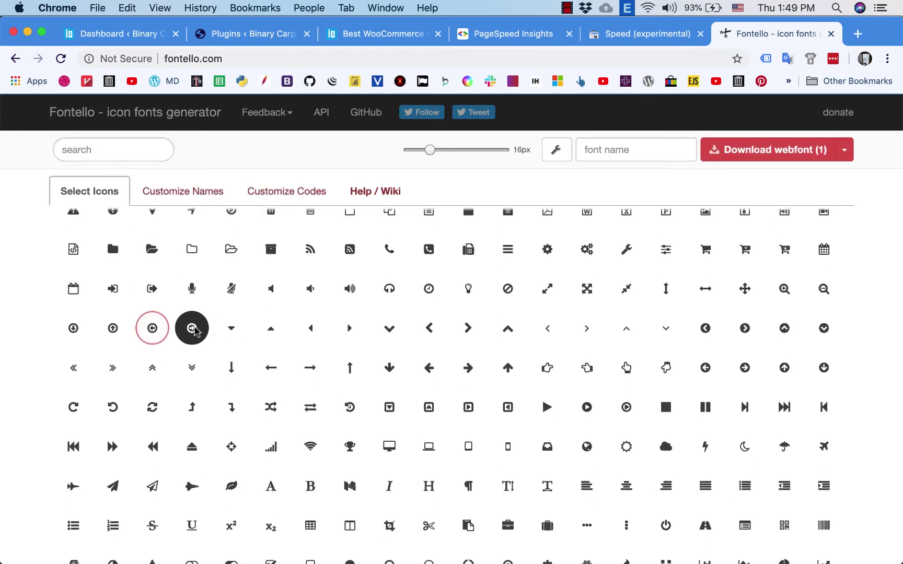
{"action": "left_click", "coordinate": [192, 328]}
{"action": "left_click", "coordinate": [113, 328]}
{"action": "left_click", "coordinate": [73, 328]}
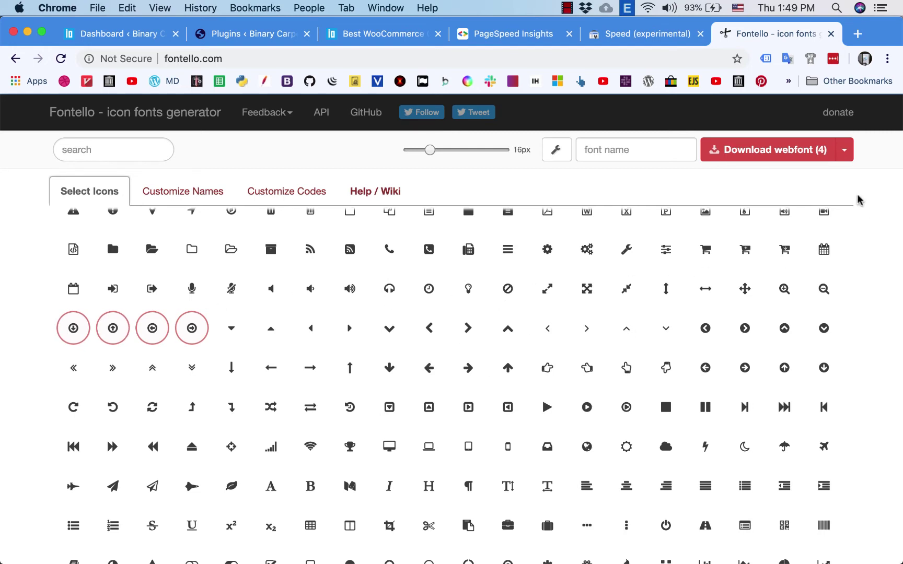
{"action": "left_click", "coordinate": [729, 150]}
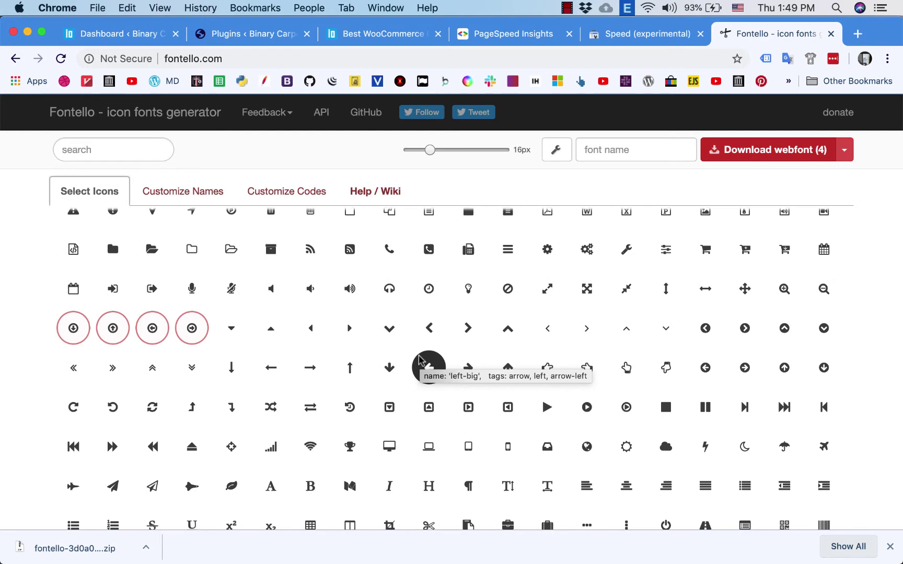
{"action": "scroll", "coordinate": [420, 360], "scroll_direction": "up", "scroll_amount": 6}
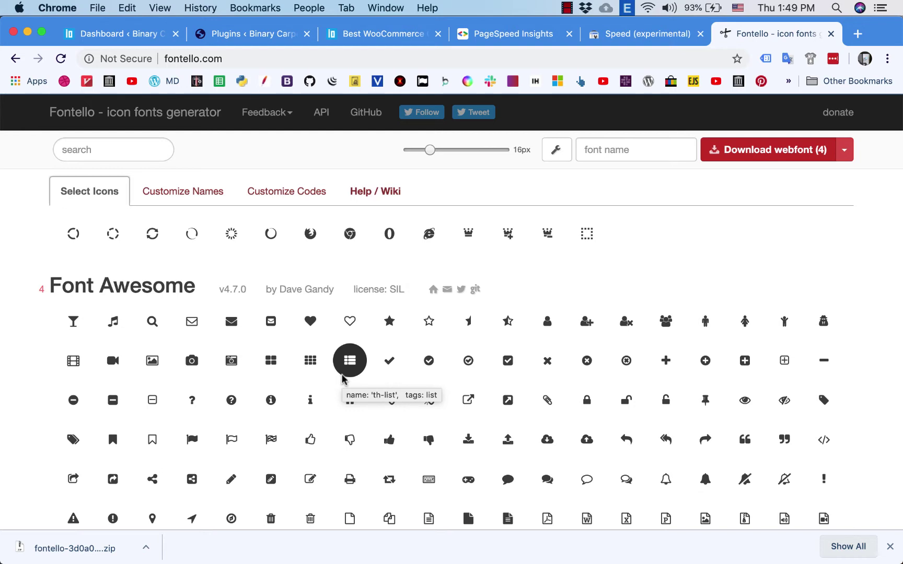
{"action": "scroll", "coordinate": [342, 378], "scroll_direction": "up", "scroll_amount": 5}
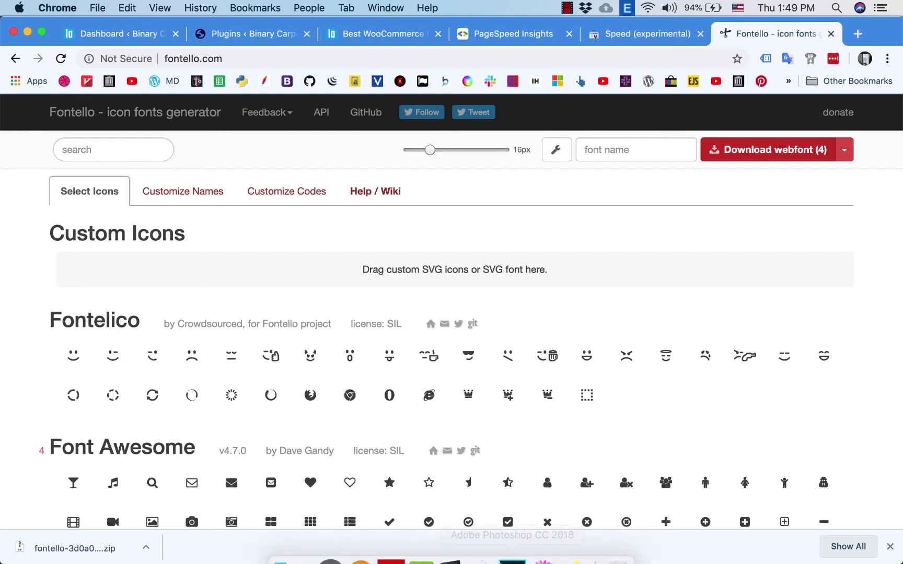
Review the TextMate to-do list, highlighting the line about refining theme CSS, then return to Chrome.
{"action": "left_click", "coordinate": [522, 546]}
{"action": "left_click", "coordinate": [501, 186]}
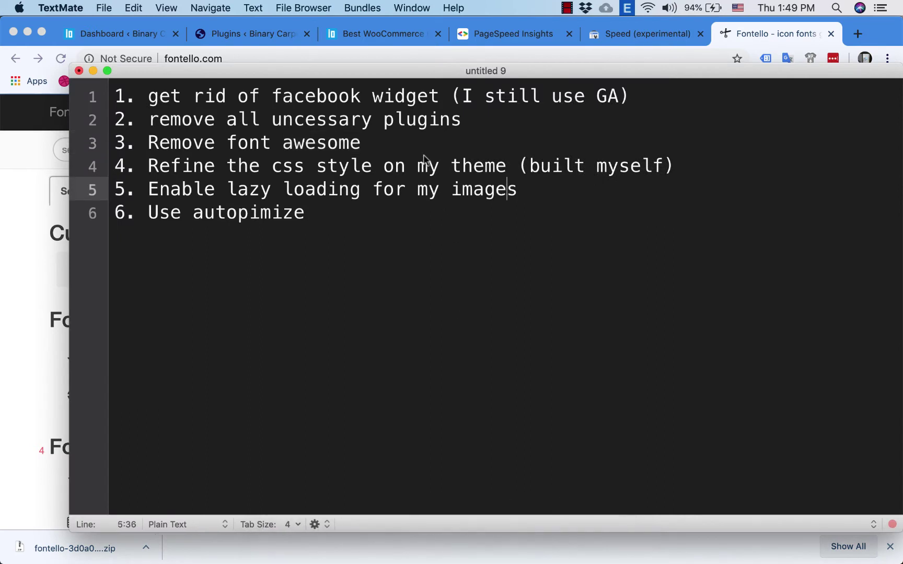
{"action": "triple_click", "coordinate": [421, 167]}
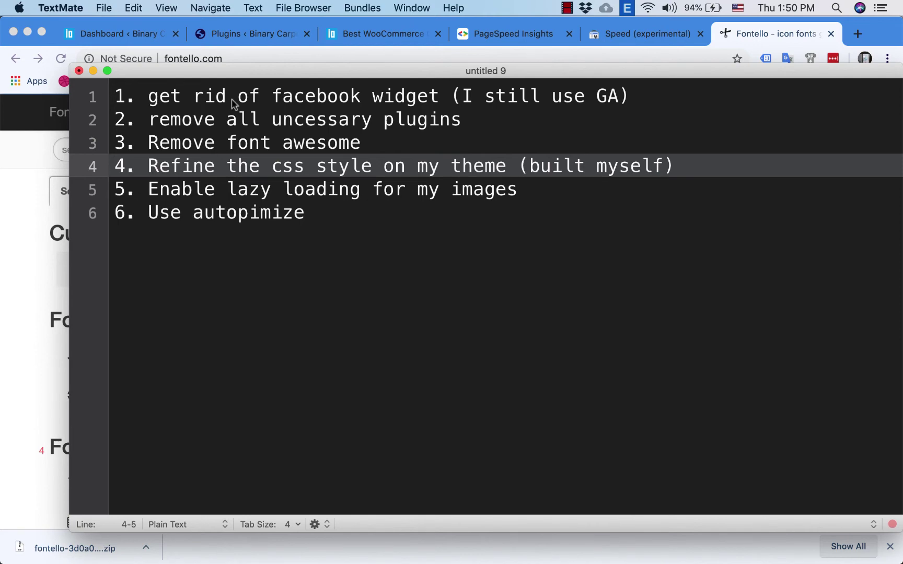
{"action": "key", "text": "super+Tab"}
Open Search Console's Speed (experimental) report and inspect the Mobile chart showing 92 slow URLs.
{"action": "left_click", "coordinate": [497, 35]}
{"action": "left_click", "coordinate": [608, 42]}
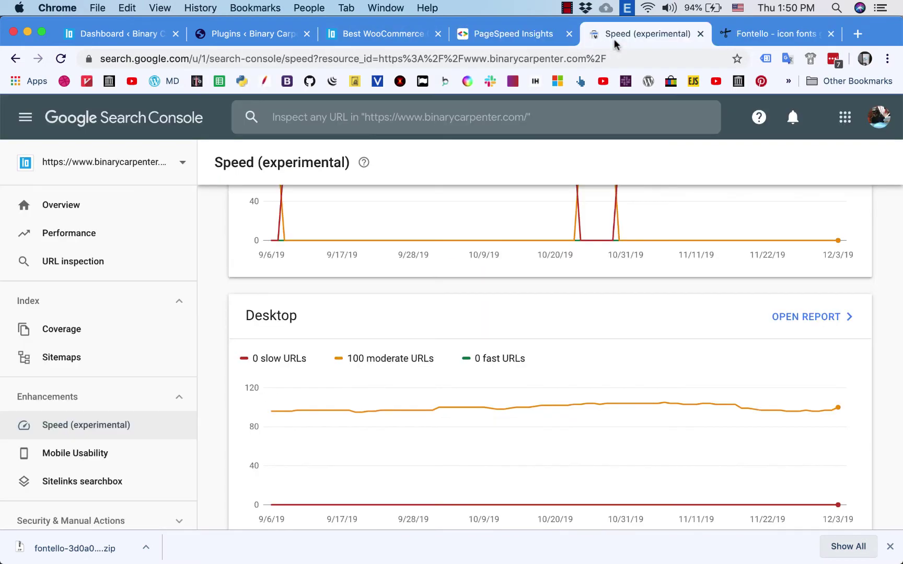
{"action": "scroll", "coordinate": [383, 245], "scroll_direction": "up", "scroll_amount": 5}
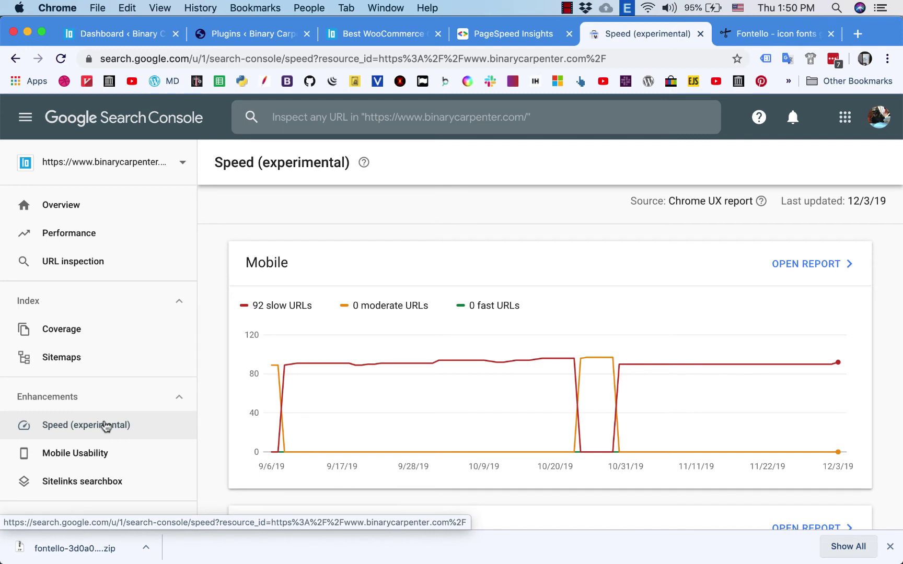
{"action": "mouse_move", "coordinate": [357, 344]}
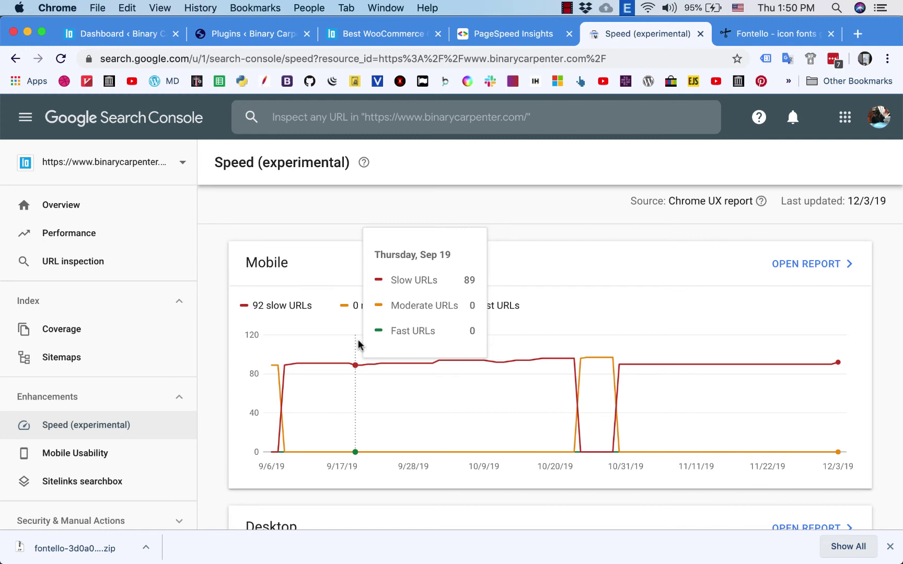
{"action": "scroll", "coordinate": [319, 327], "scroll_direction": "down", "scroll_amount": 1}
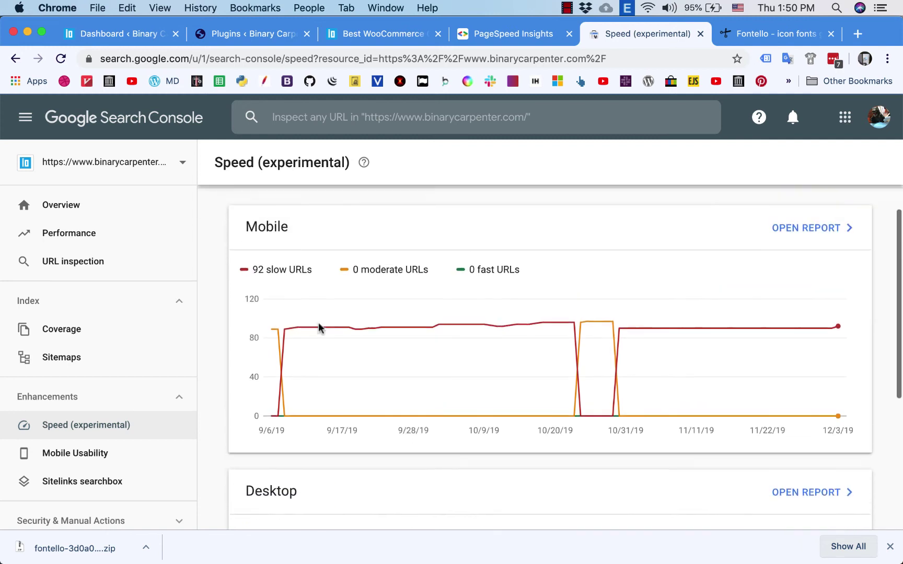
{"action": "scroll", "coordinate": [320, 328], "scroll_direction": "up", "scroll_amount": 2}
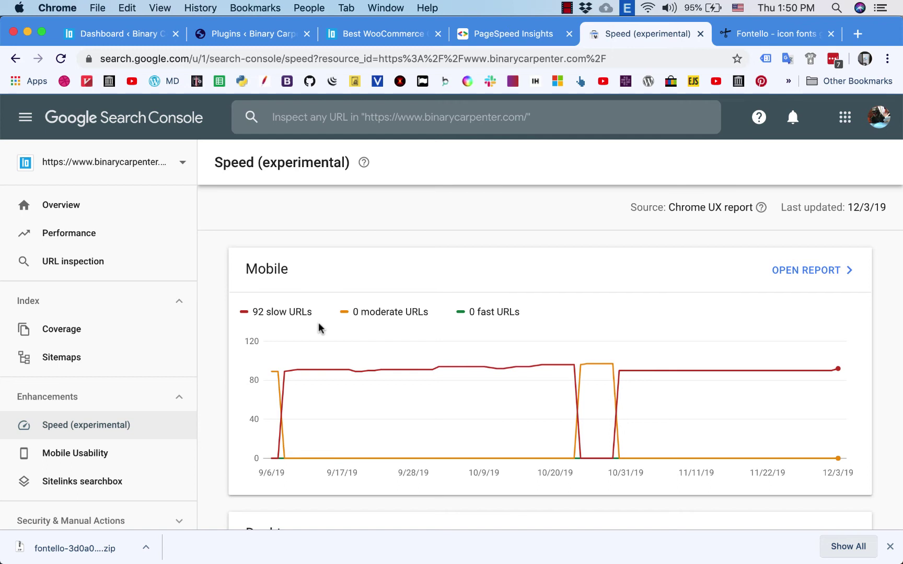
{"action": "mouse_move", "coordinate": [432, 373]}
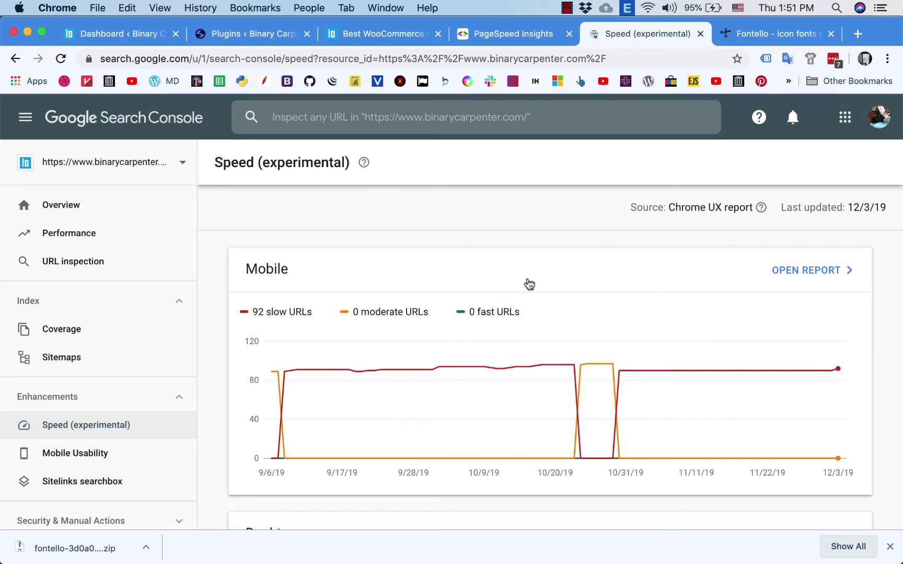
{"action": "mouse_move", "coordinate": [555, 410]}
{"action": "key", "text": "super+Tab"}
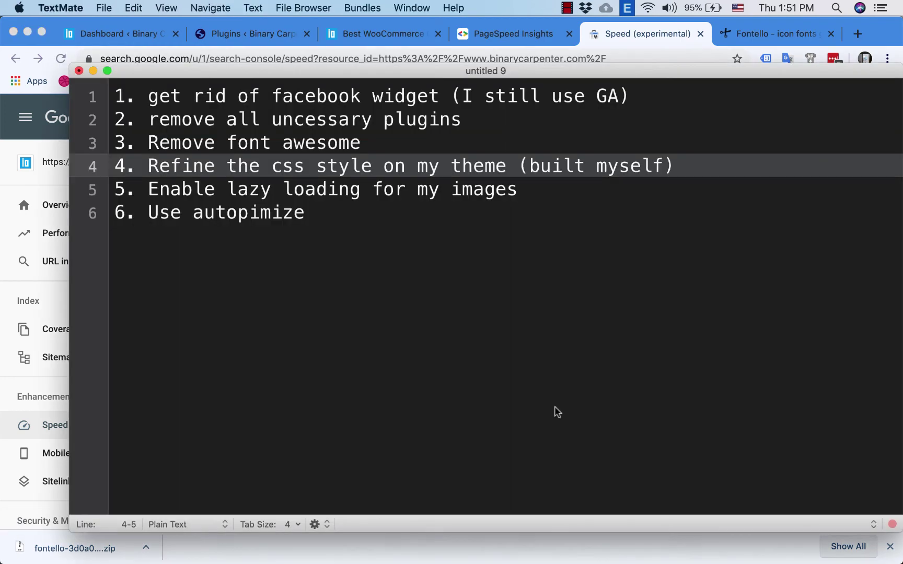
{"action": "double_click", "coordinate": [311, 187]}
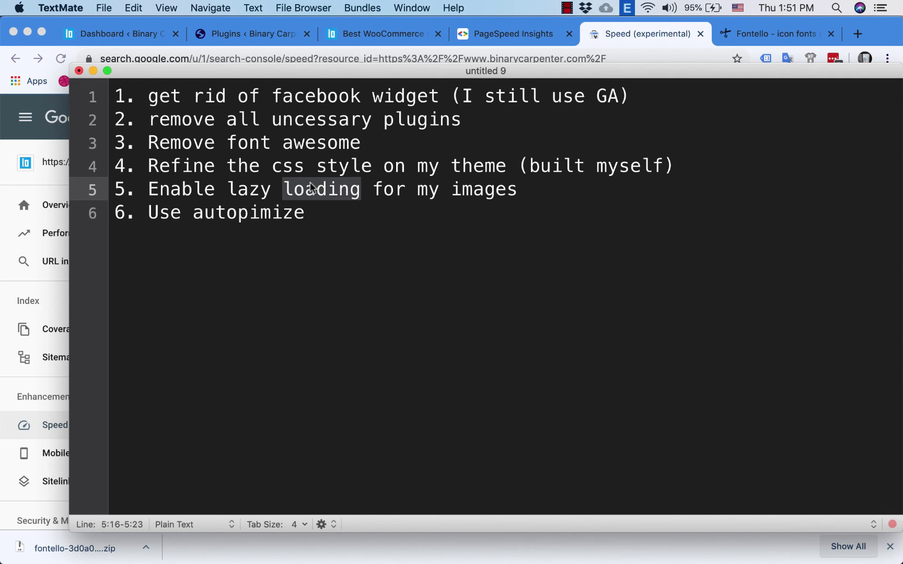
{"action": "double_click", "coordinate": [268, 214]}
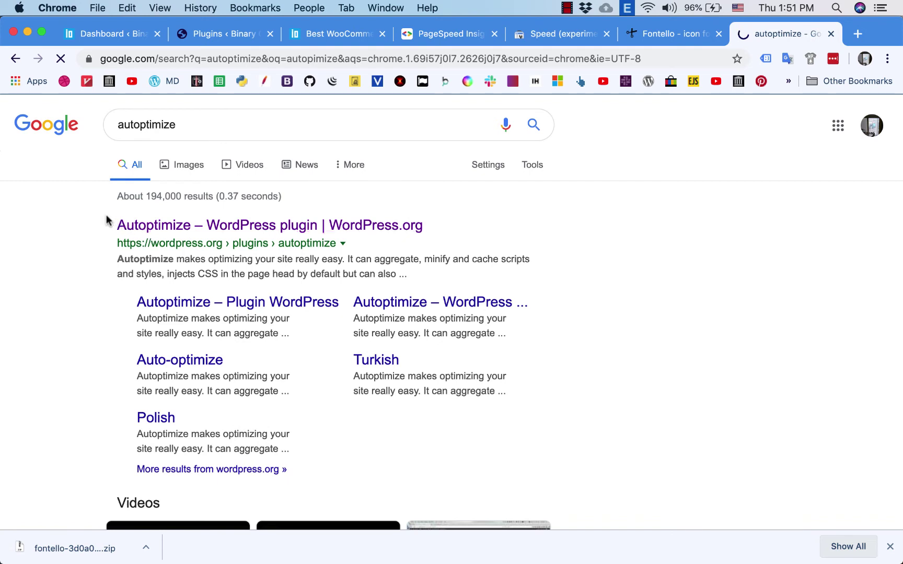
Paste 'Autoptimize' from the top Google result over the misspelling, then open its WordPress.org plugin page.
{"action": "left_click_drag", "start_coordinate": [116, 226], "coordinate": [194, 228]}
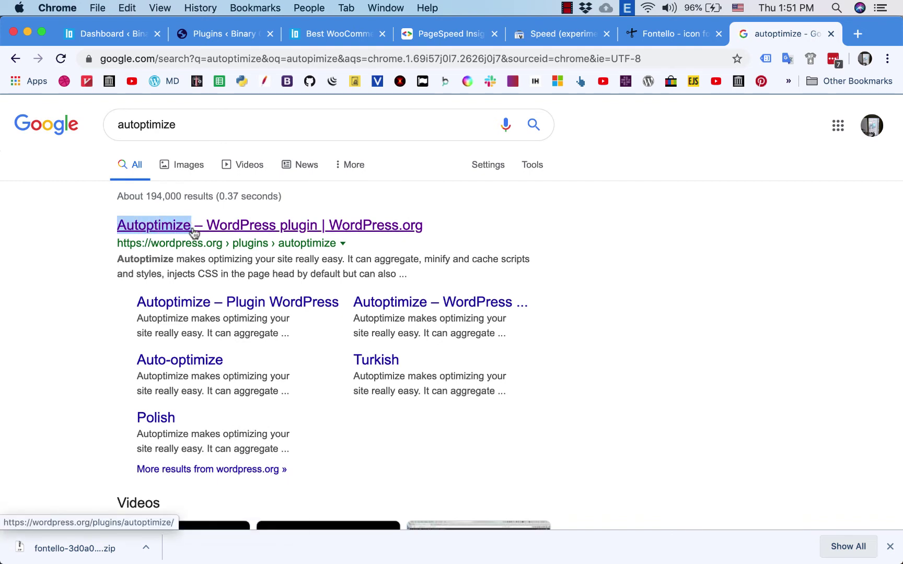
{"action": "key", "text": "super+Tab"}
{"action": "key", "text": "super+v"}
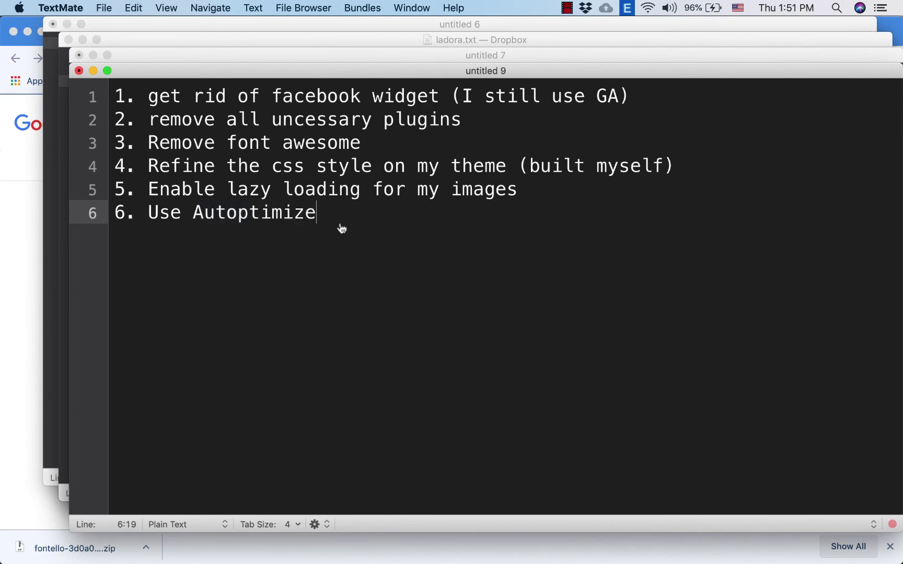
{"action": "key", "text": "super+Tab"}
{"action": "left_click", "coordinate": [260, 230]}
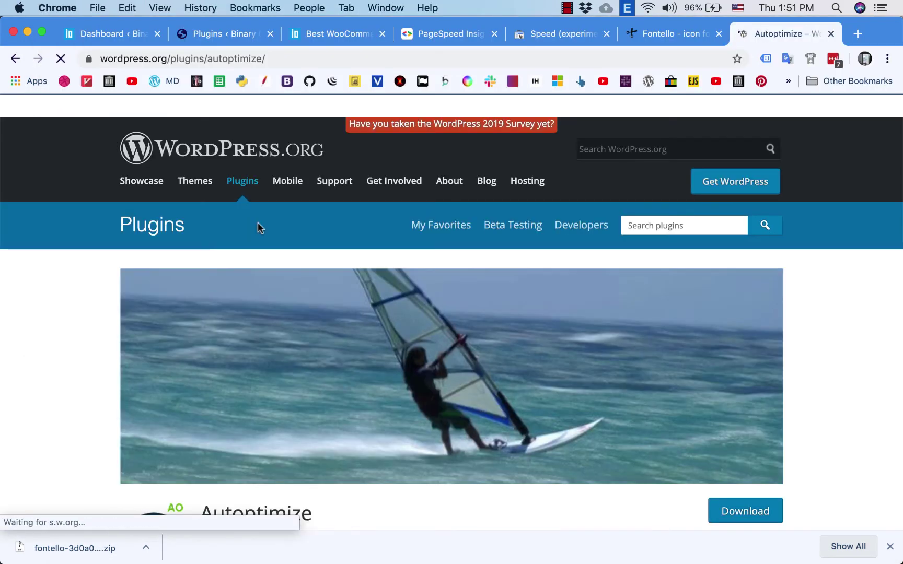
Go to the WordPress admin dashboard and open Autoptimize from the admin bar.
{"action": "scroll", "coordinate": [257, 222], "scroll_direction": "down", "scroll_amount": 5}
{"action": "scroll", "coordinate": [243, 218], "scroll_direction": "up", "scroll_amount": 5}
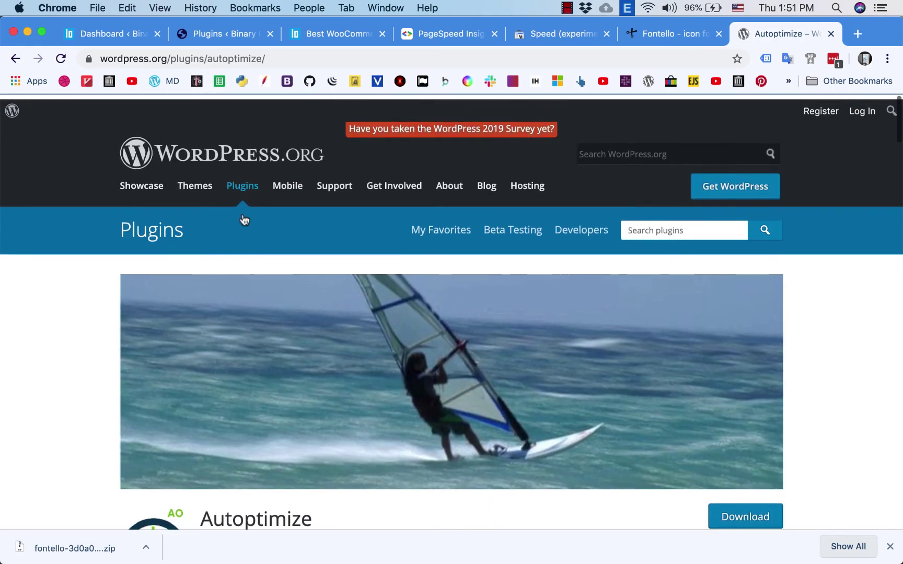
{"action": "left_click", "coordinate": [113, 33]}
{"action": "scroll", "coordinate": [53, 369], "scroll_direction": "down", "scroll_amount": 4}
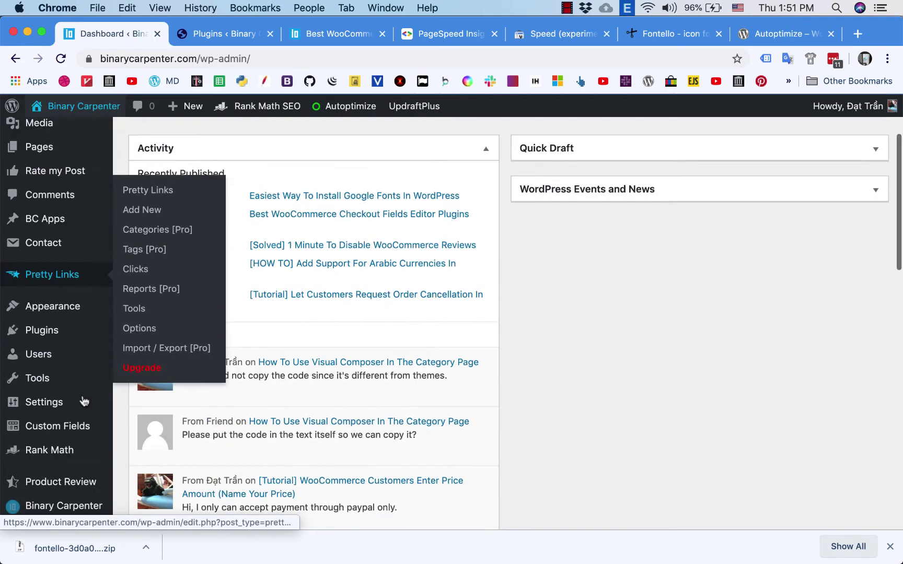
{"action": "scroll", "coordinate": [284, 207], "scroll_direction": "up", "scroll_amount": 4}
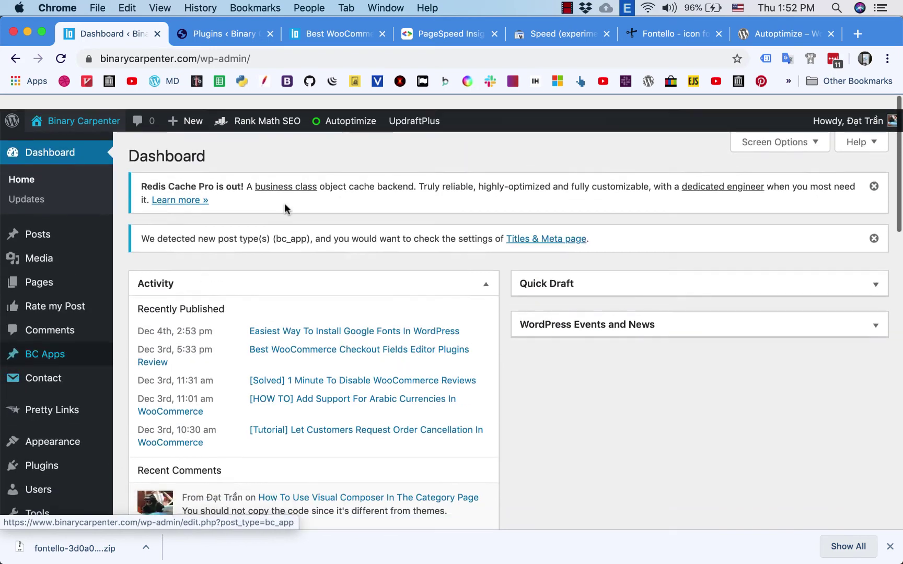
{"action": "mouse_move", "coordinate": [341, 110]}
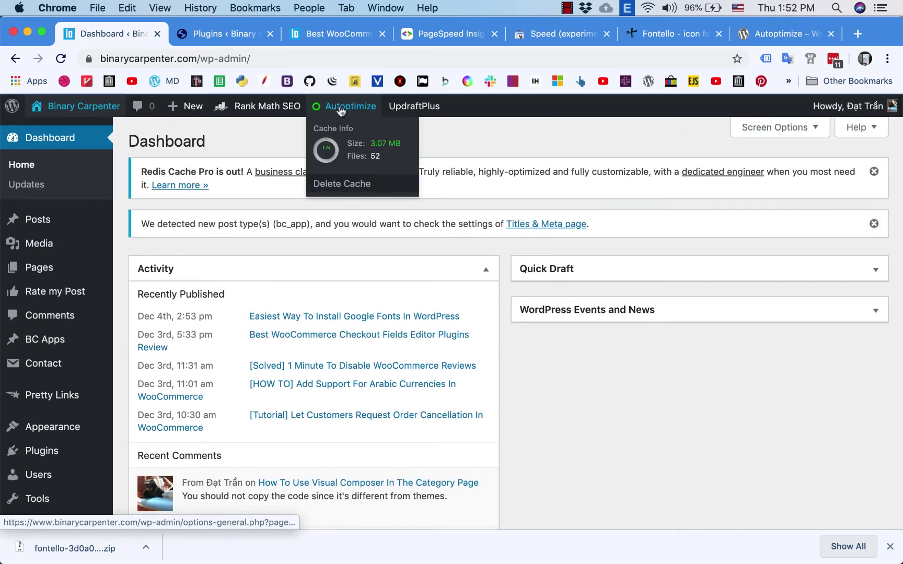
{"action": "left_click", "coordinate": [340, 107]}
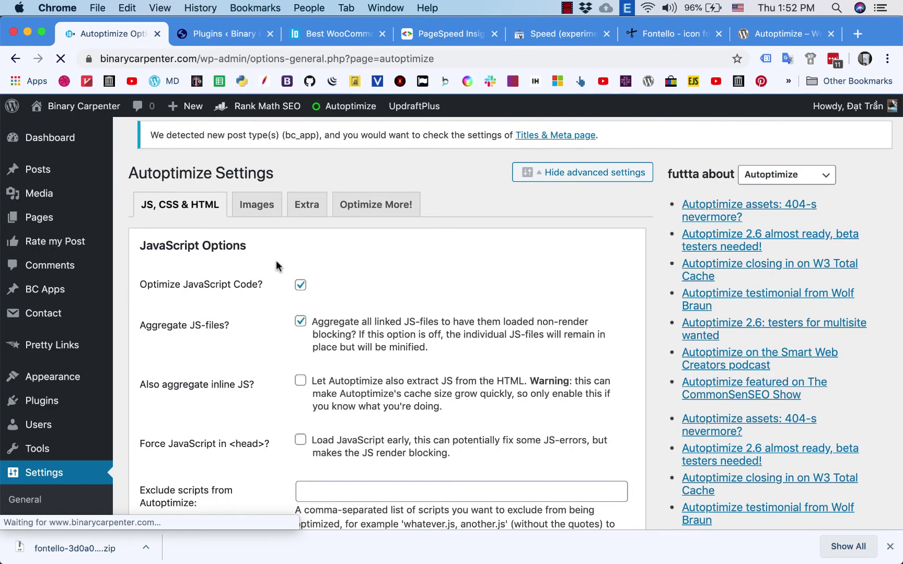
Look over Autoptimize's HTML, Cache Info and Misc options, then switch to the Images tab.
{"action": "scroll", "coordinate": [276, 260], "scroll_direction": "down", "scroll_amount": 3}
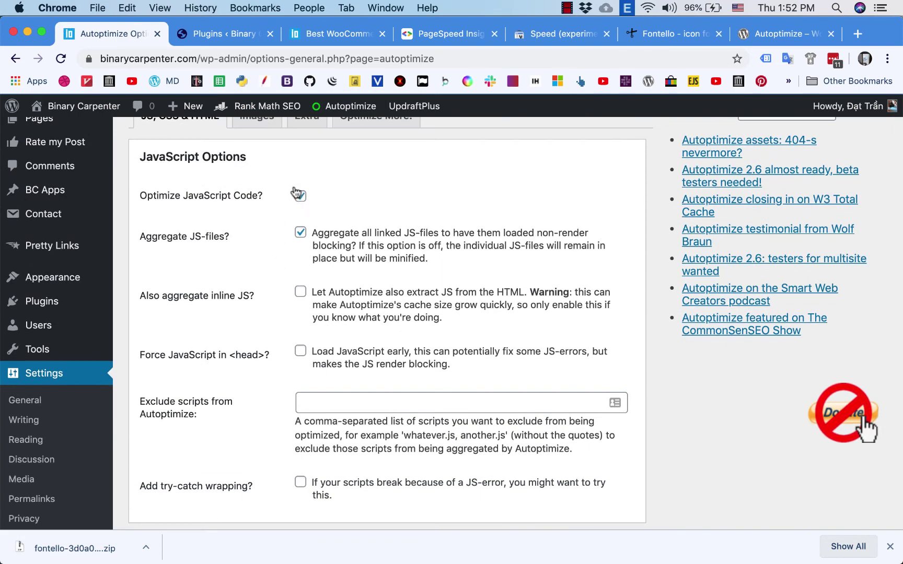
{"action": "scroll", "coordinate": [245, 192], "scroll_direction": "up", "scroll_amount": 2}
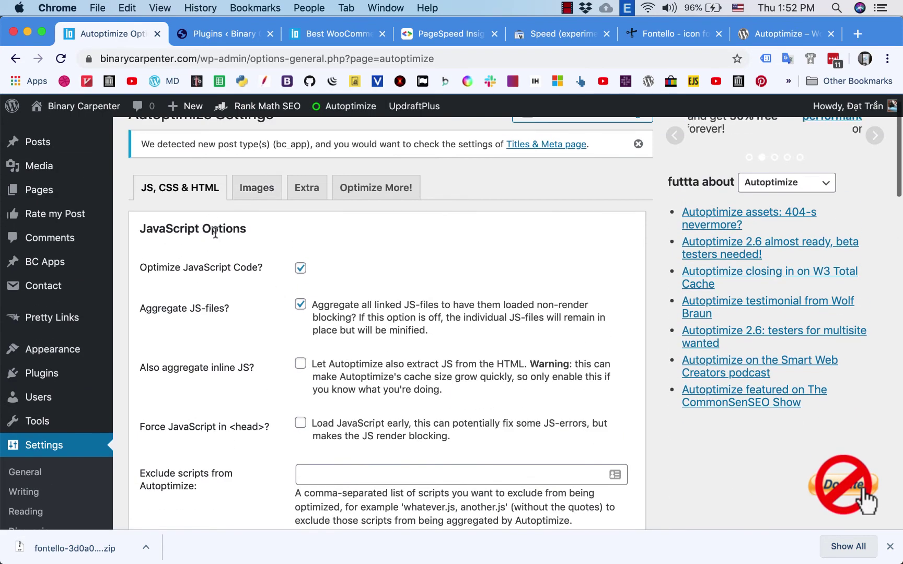
{"action": "scroll", "coordinate": [312, 277], "scroll_direction": "down", "scroll_amount": 8}
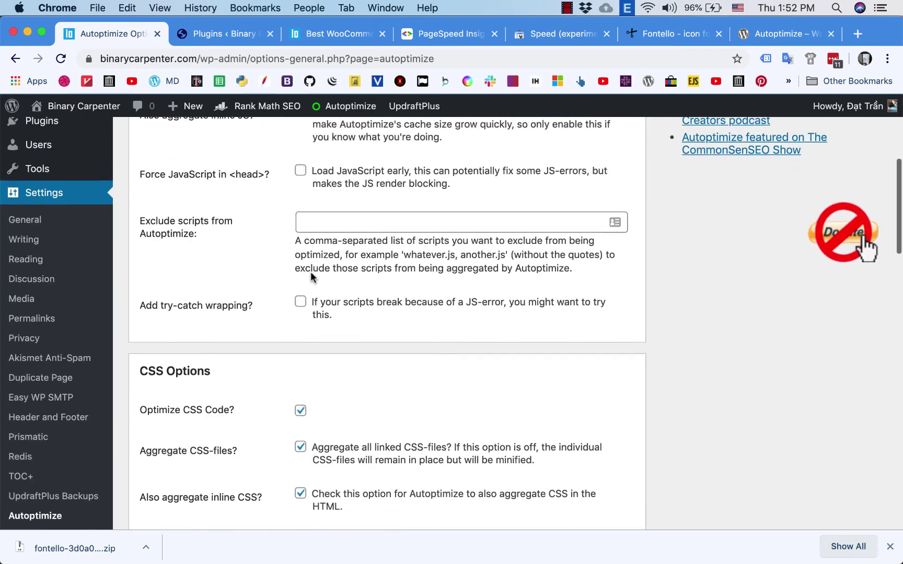
{"action": "scroll", "coordinate": [311, 277], "scroll_direction": "down", "scroll_amount": 7}
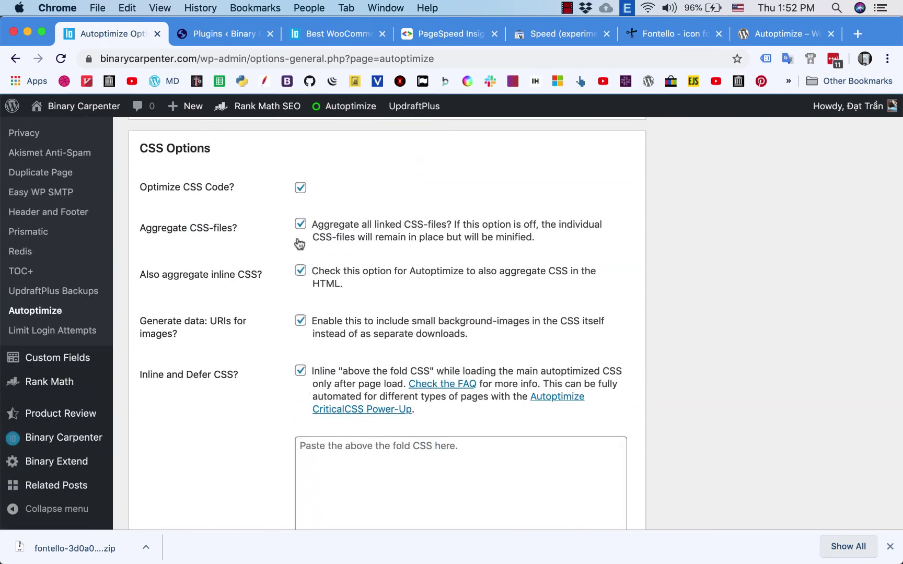
{"action": "scroll", "coordinate": [291, 355], "scroll_direction": "down", "scroll_amount": 17}
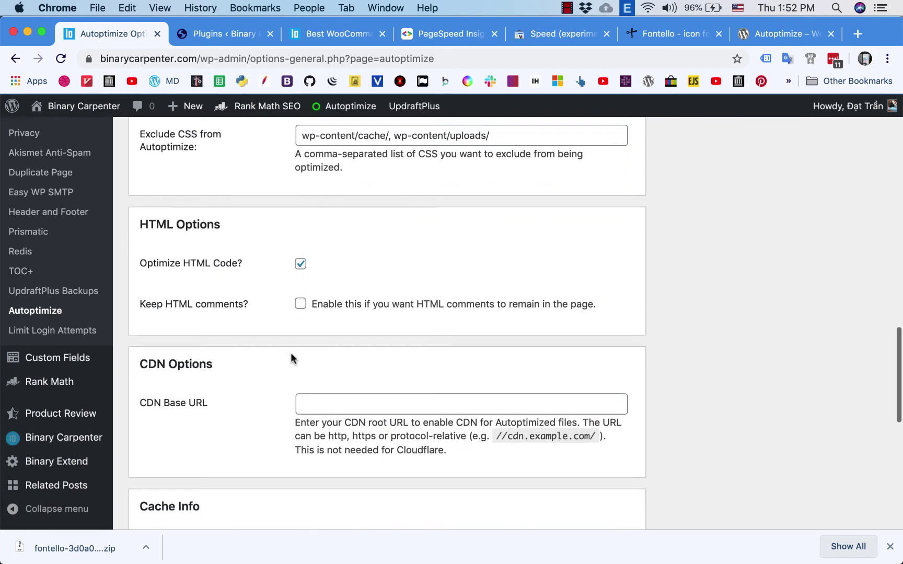
{"action": "scroll", "coordinate": [290, 353], "scroll_direction": "down", "scroll_amount": 1}
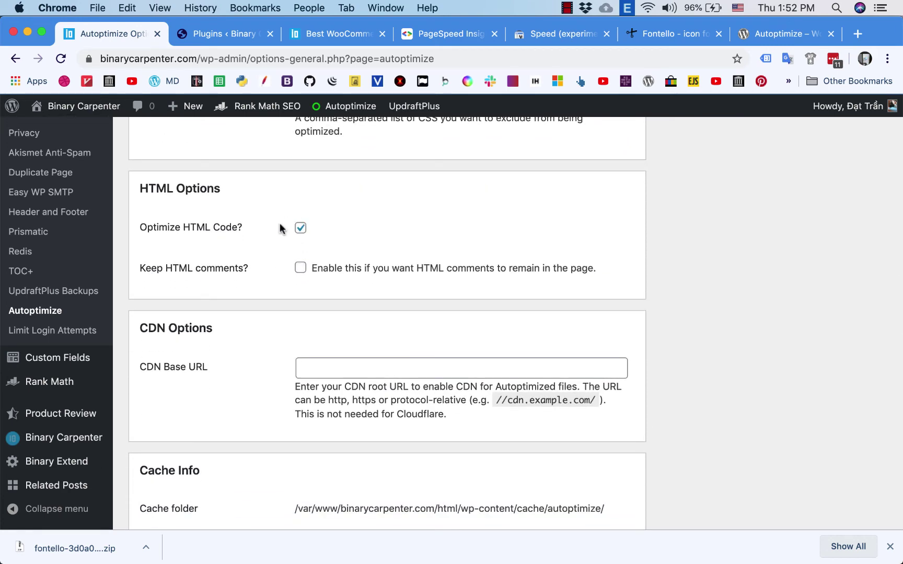
{"action": "scroll", "coordinate": [301, 232], "scroll_direction": "down", "scroll_amount": 11}
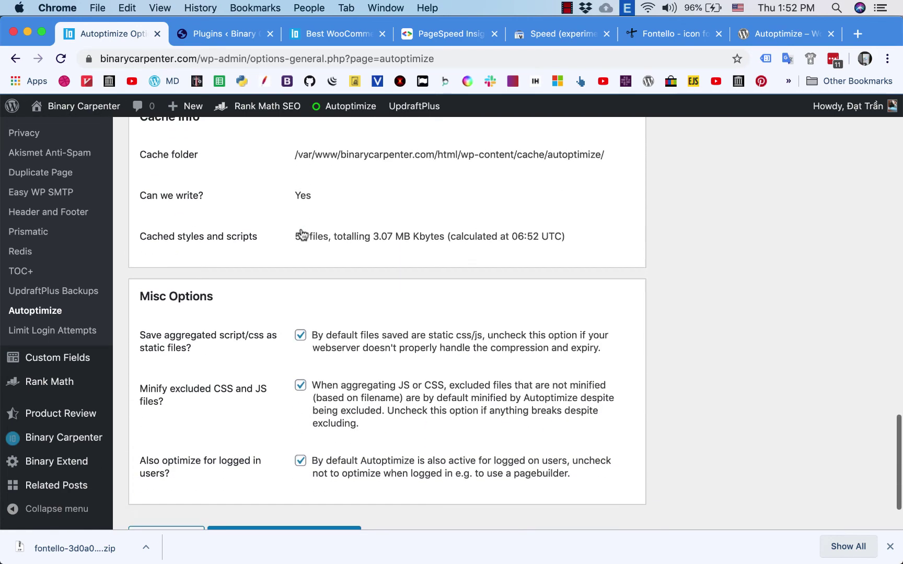
{"action": "scroll", "coordinate": [302, 232], "scroll_direction": "down", "scroll_amount": 3}
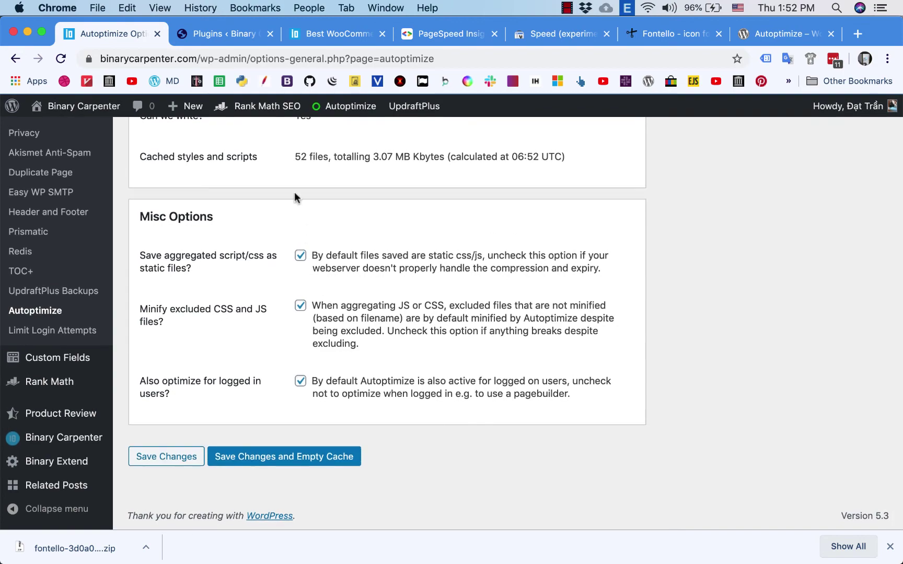
{"action": "scroll", "coordinate": [291, 281], "scroll_direction": "up", "scroll_amount": 20}
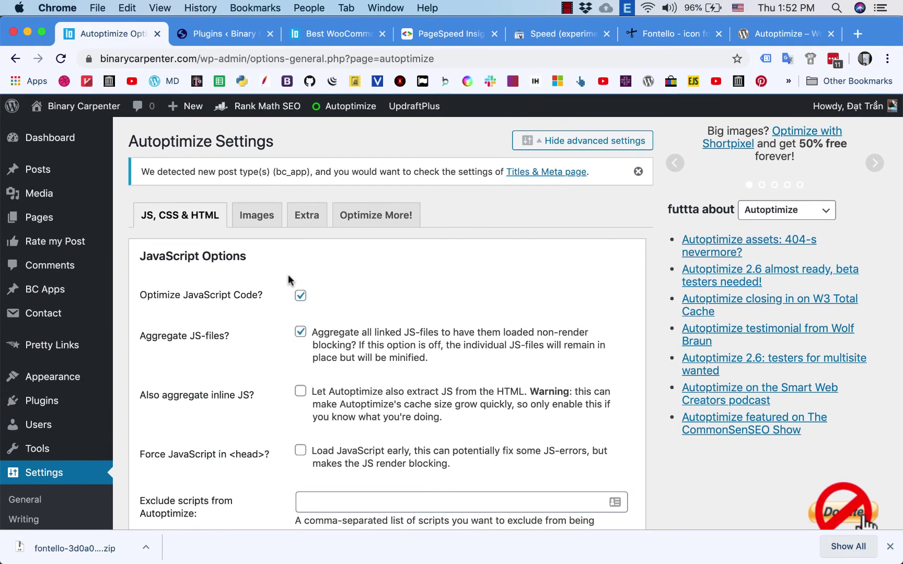
{"action": "left_click", "coordinate": [259, 216]}
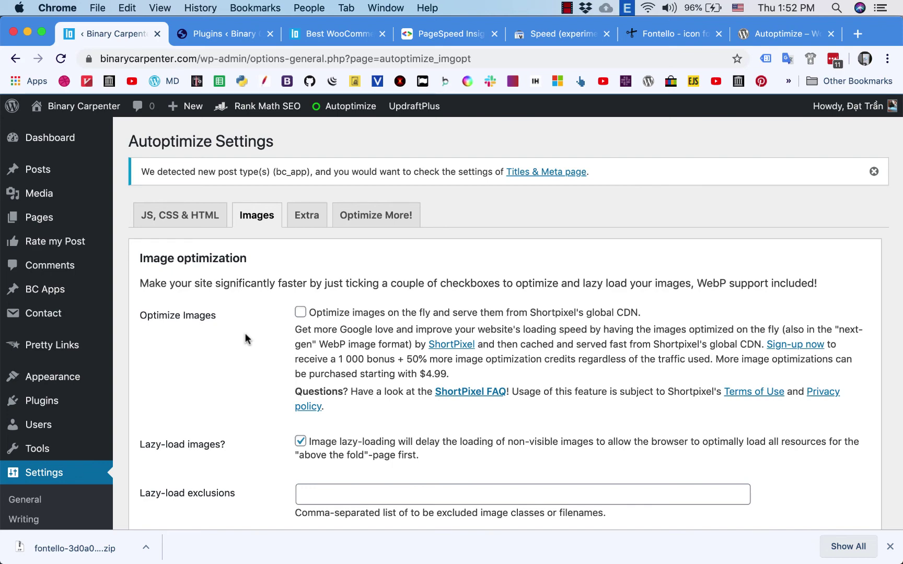
Check lazy-loading on Images, review the Google Fonts and emoji removal options under Extra, then visit the site.
{"action": "scroll", "coordinate": [197, 405], "scroll_direction": "down", "scroll_amount": 3}
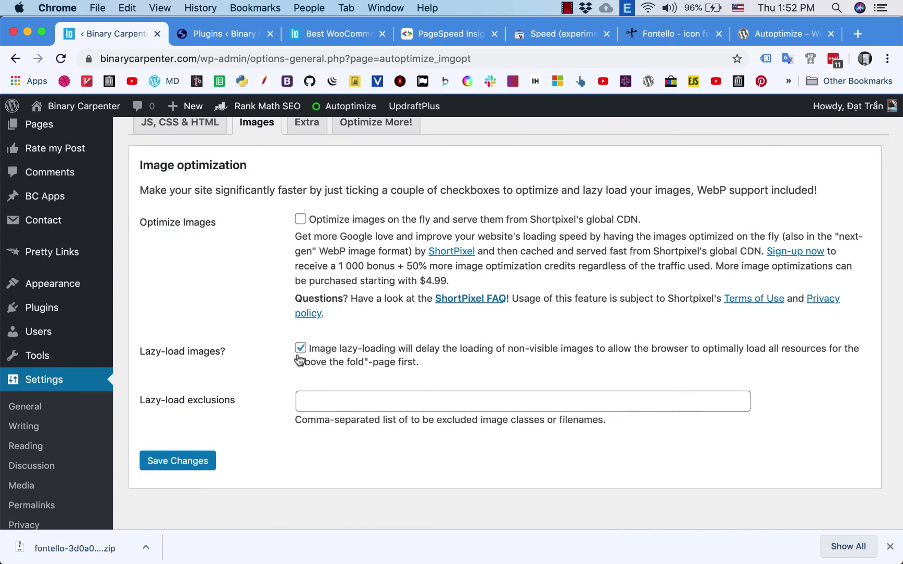
{"action": "scroll", "coordinate": [300, 360], "scroll_direction": "up", "scroll_amount": 3}
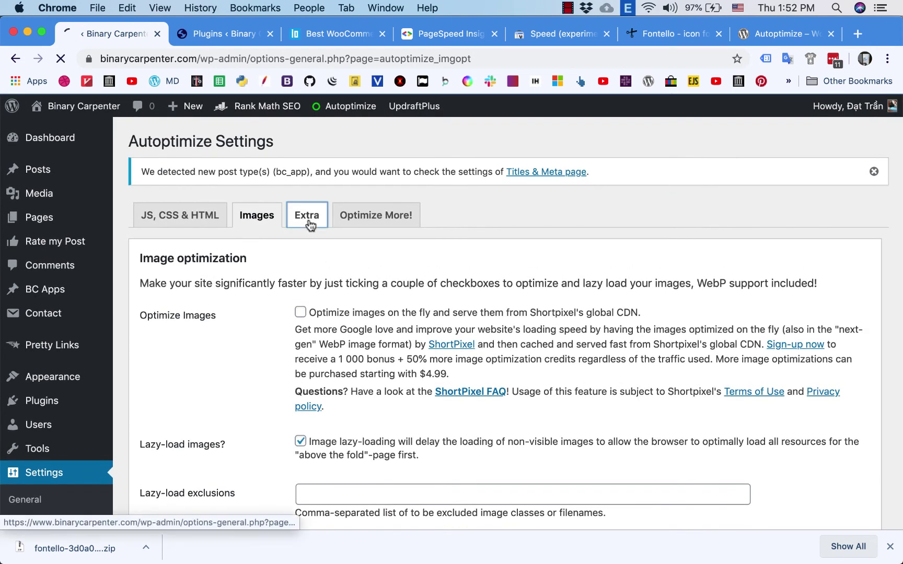
{"action": "left_click", "coordinate": [308, 220]}
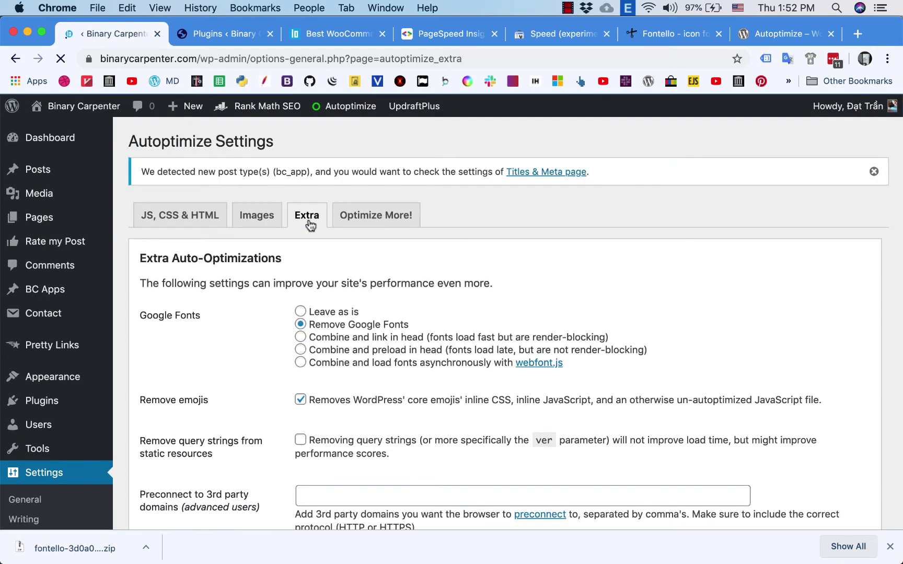
{"action": "scroll", "coordinate": [312, 226], "scroll_direction": "down", "scroll_amount": 4}
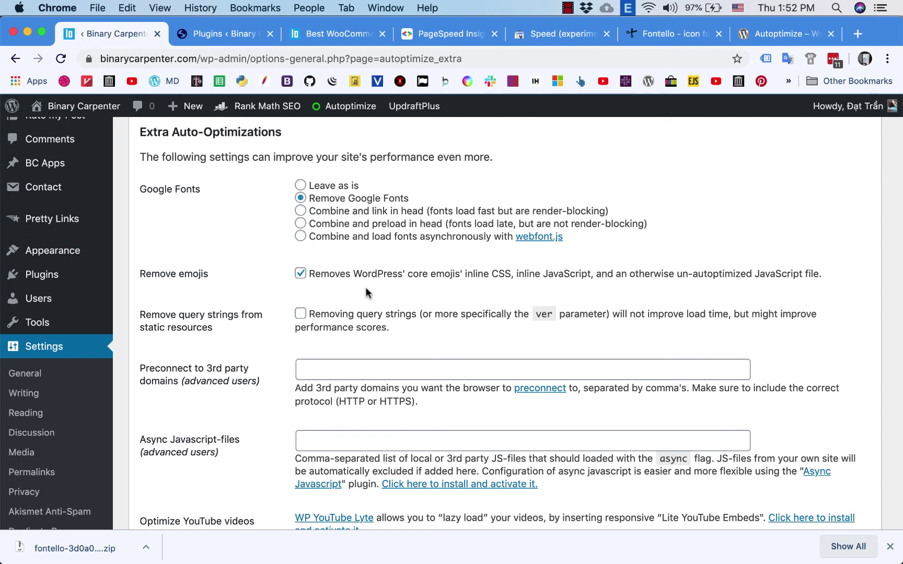
{"action": "left_click_drag", "start_coordinate": [354, 272], "coordinate": [480, 277]}
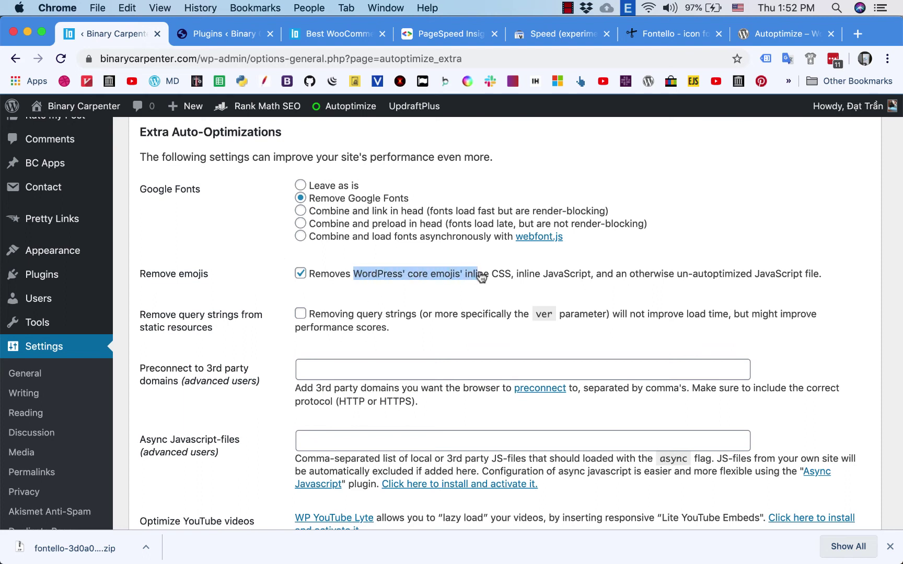
{"action": "scroll", "coordinate": [480, 276], "scroll_direction": "down", "scroll_amount": 3}
{"action": "scroll", "coordinate": [479, 276], "scroll_direction": "up", "scroll_amount": 6}
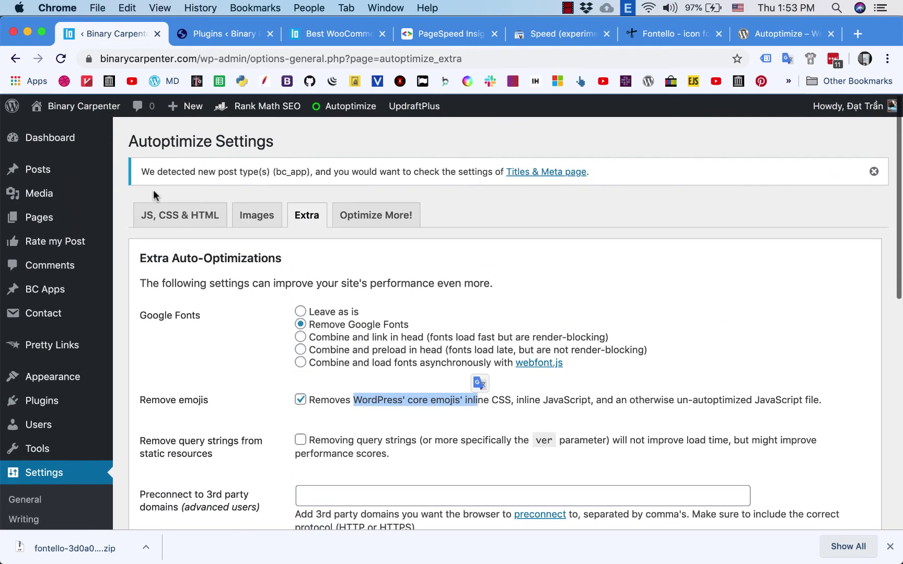
{"action": "left_click", "coordinate": [86, 123]}
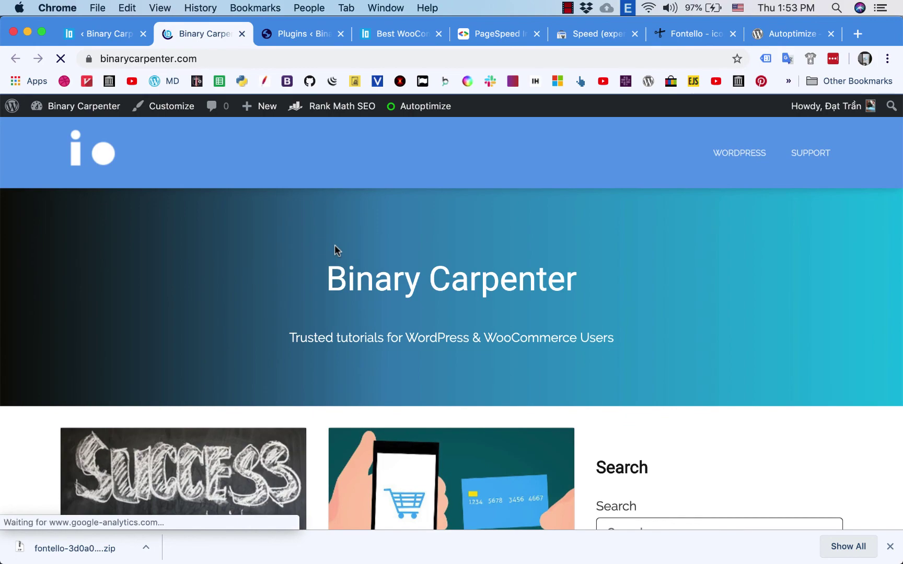
Open the Best WooCommerce Checkout Fields Editor Plugins Review post and scroll through its plugin comparison.
{"action": "scroll", "coordinate": [334, 250], "scroll_direction": "down", "scroll_amount": 7}
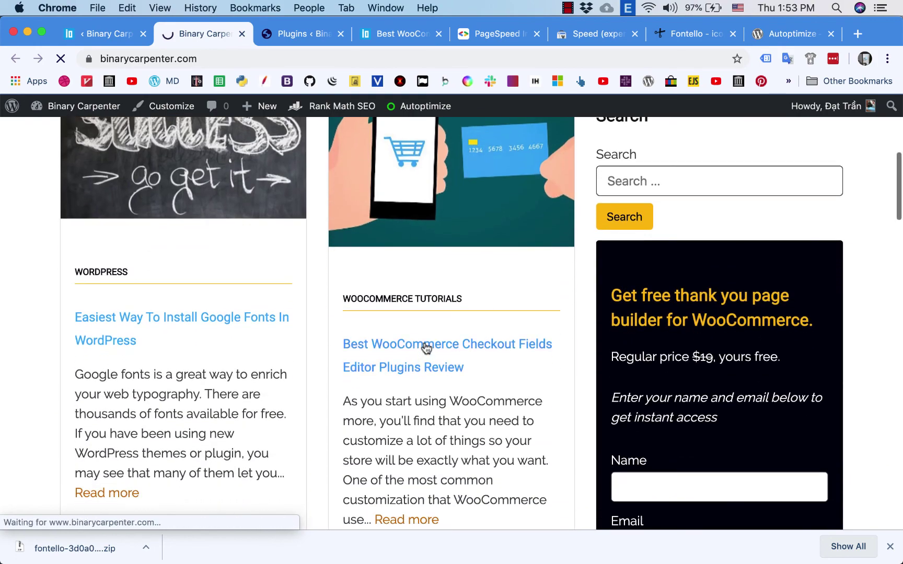
{"action": "left_click", "coordinate": [426, 348]}
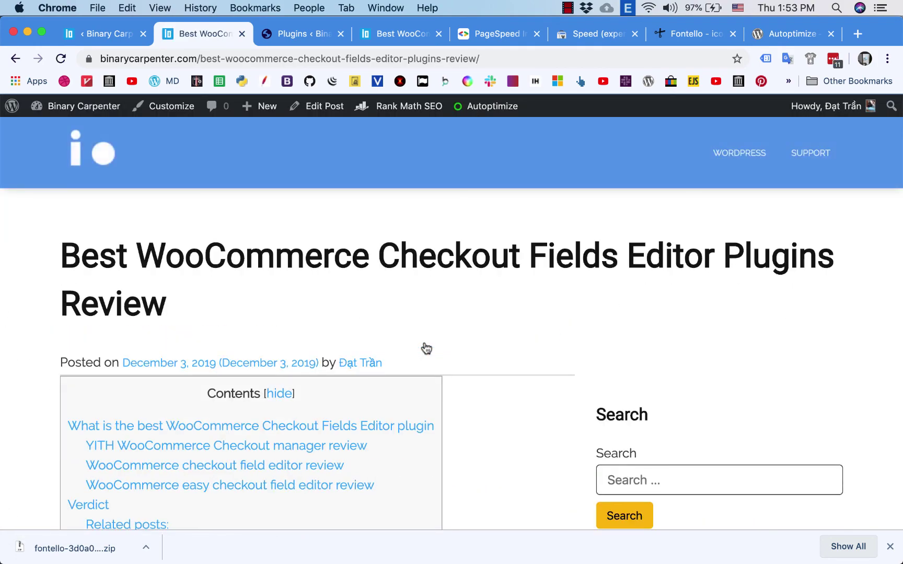
{"action": "scroll", "coordinate": [426, 348], "scroll_direction": "down", "scroll_amount": 10}
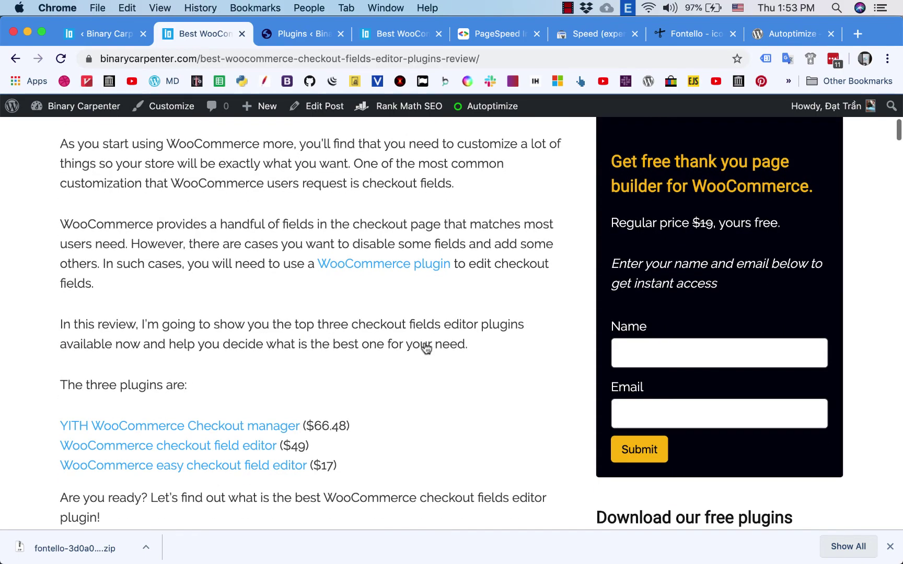
{"action": "scroll", "coordinate": [427, 348], "scroll_direction": "down", "scroll_amount": 5}
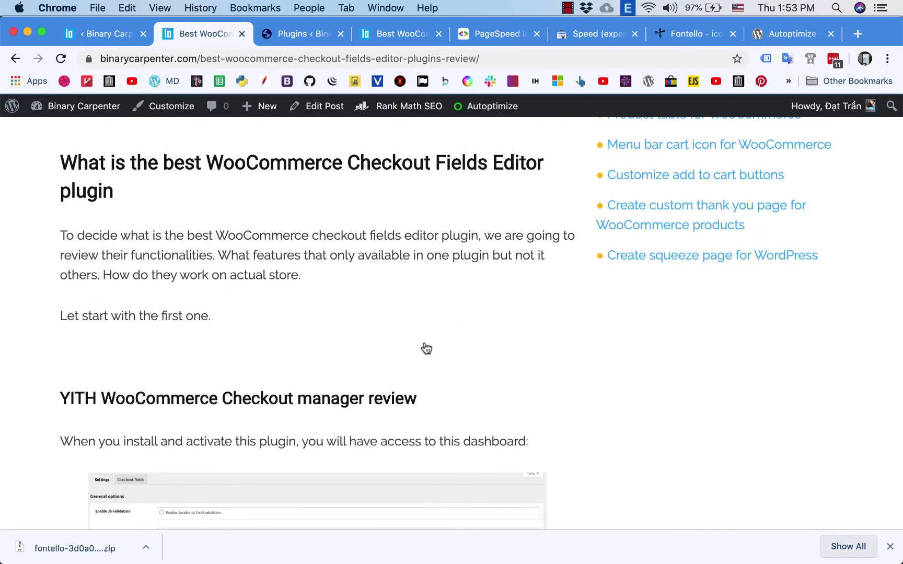
{"action": "scroll", "coordinate": [426, 348], "scroll_direction": "up", "scroll_amount": 15}
{"action": "scroll", "coordinate": [423, 346], "scroll_direction": "down", "scroll_amount": 10}
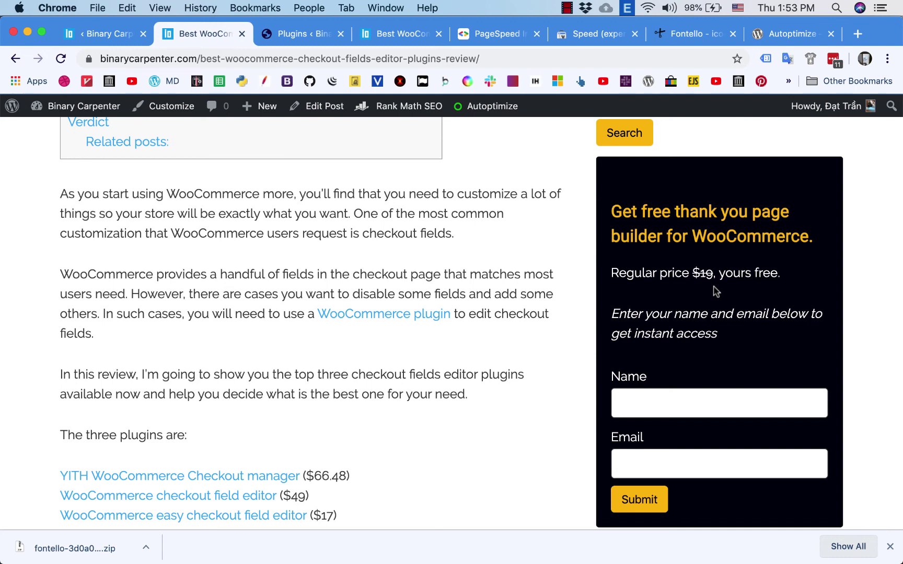
Confirm the Google Fonts post's desktop score of 100 in PageSpeed Insights and copy its URL.
{"action": "left_click", "coordinate": [580, 33]}
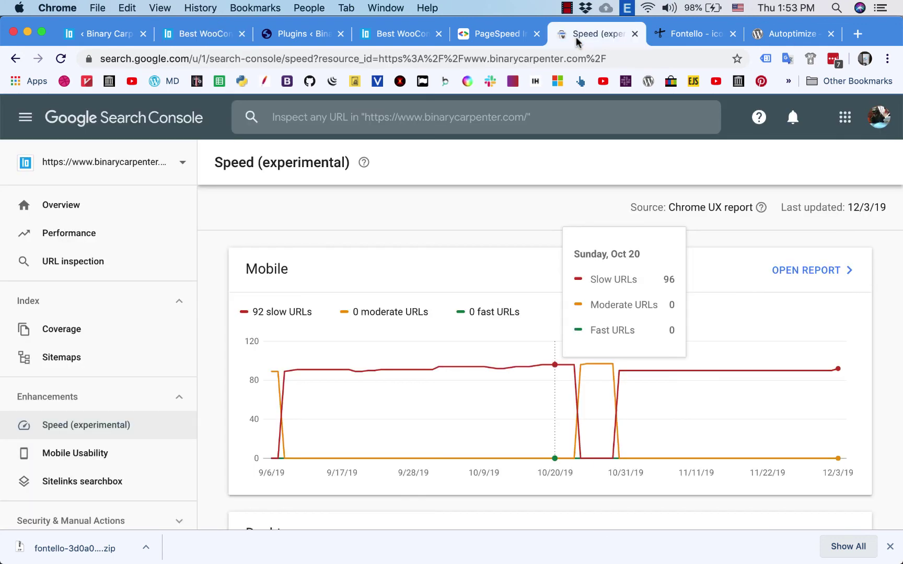
{"action": "left_click", "coordinate": [476, 36]}
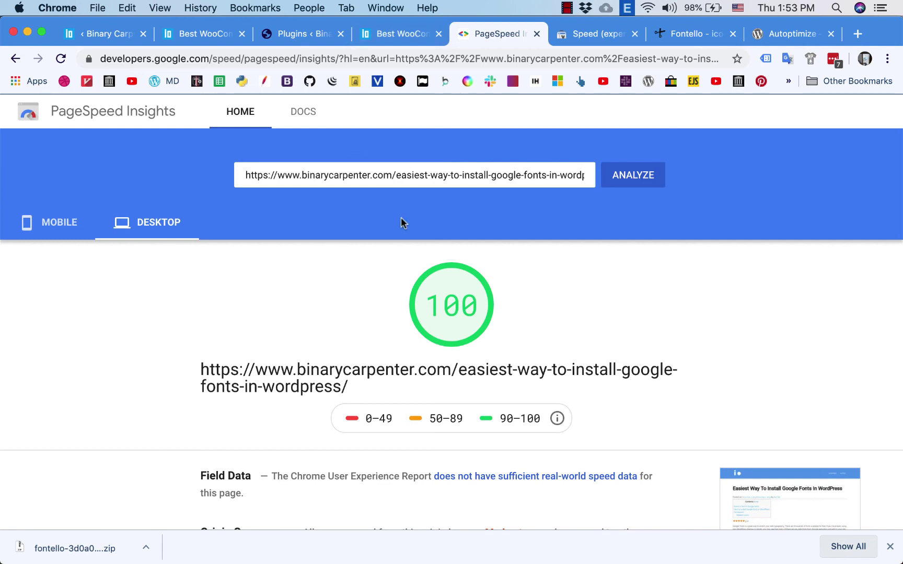
{"action": "left_click", "coordinate": [439, 168]}
{"action": "key", "text": "super+c"}
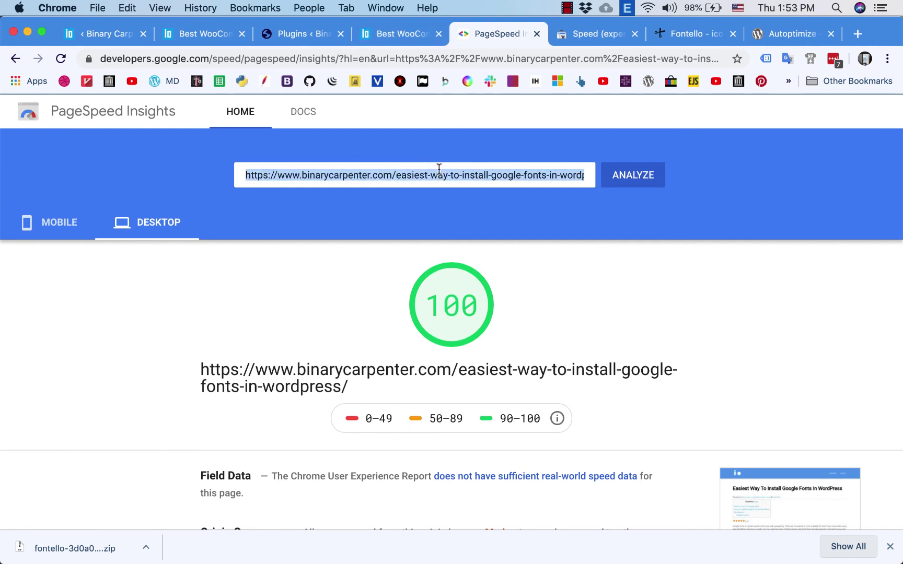
{"action": "key", "text": "super+t"}
Load gtmetrix.com and test the pasted Google Fonts post URL, getting PageSpeed A (95%) and YSlow A (90%).
{"action": "type", "text": "gtmetrix.com"}
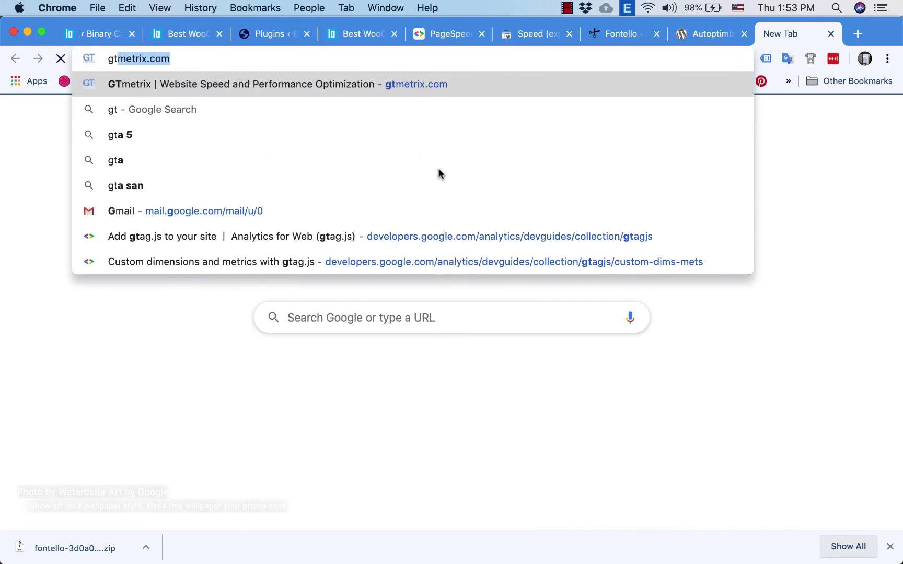
{"action": "key", "text": "Return"}
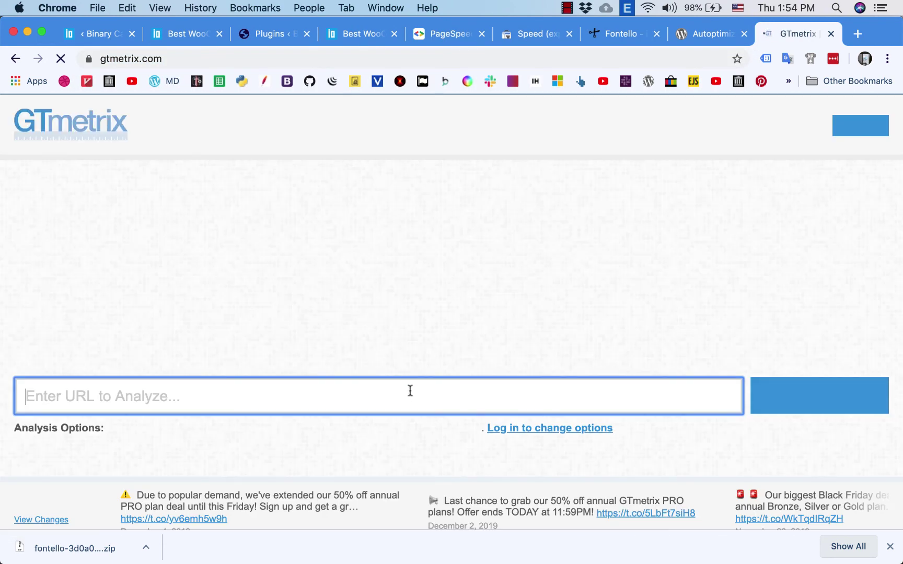
{"action": "left_click", "coordinate": [412, 394]}
{"action": "key", "text": "super+v"}
{"action": "left_click", "coordinate": [815, 411]}
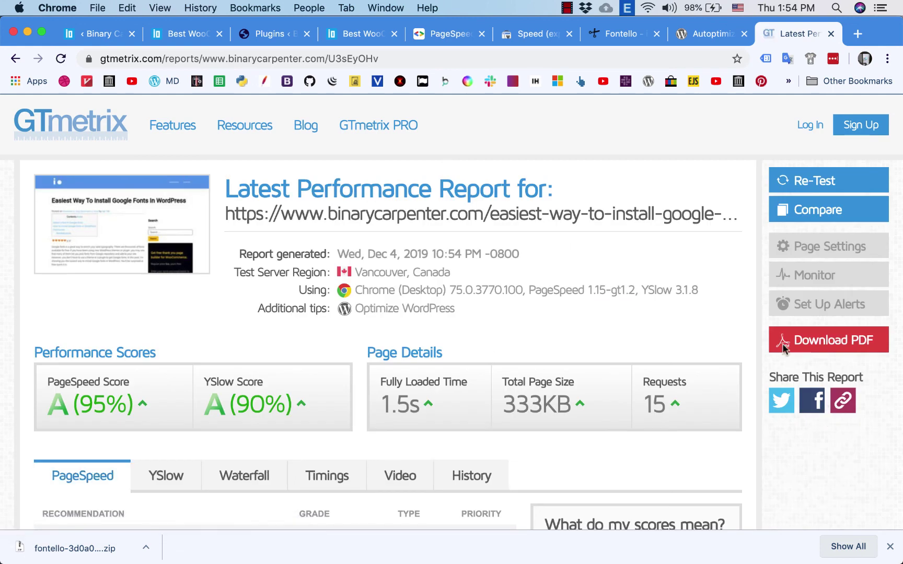
Open GTmetrix's YSlow tab and expand Add Expires headers (D, 67) listing 3 static components.
{"action": "scroll", "coordinate": [498, 282], "scroll_direction": "down", "scroll_amount": 4}
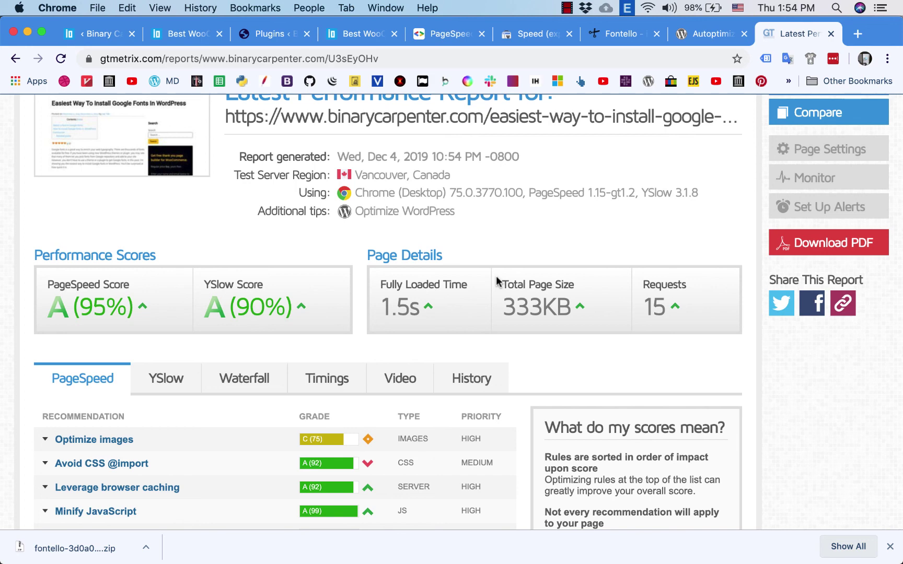
{"action": "left_click", "coordinate": [170, 389]}
{"action": "scroll", "coordinate": [170, 390], "scroll_direction": "down", "scroll_amount": 3}
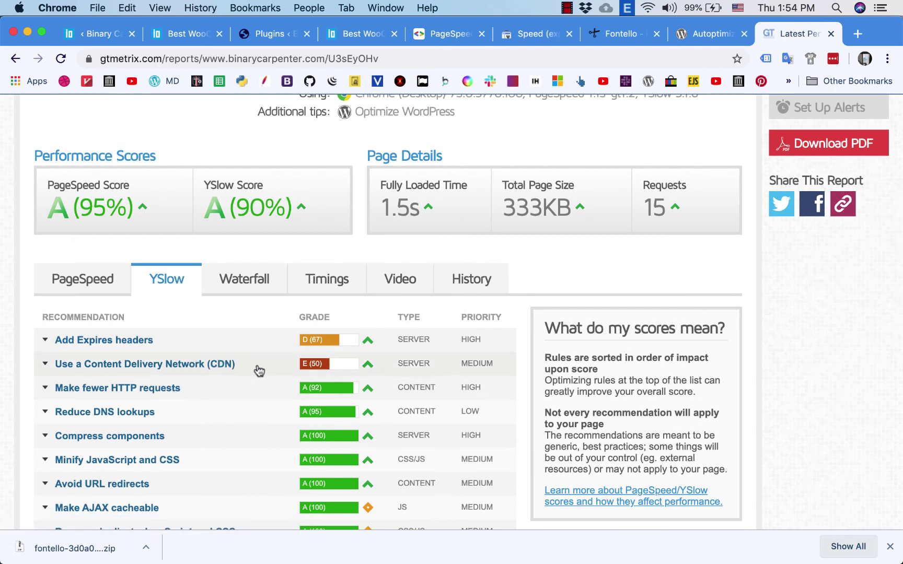
{"action": "left_click", "coordinate": [184, 343]}
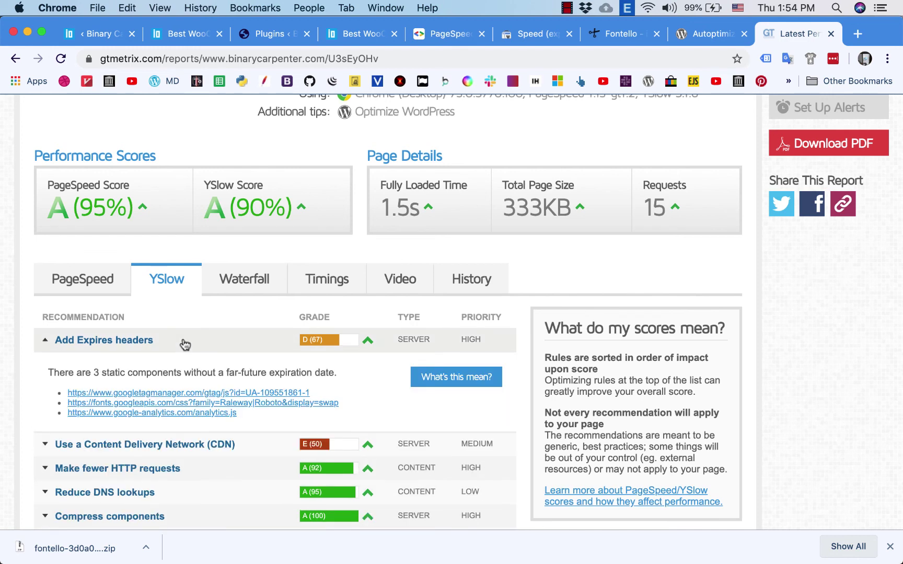
{"action": "scroll", "coordinate": [183, 339], "scroll_direction": "down", "scroll_amount": 1}
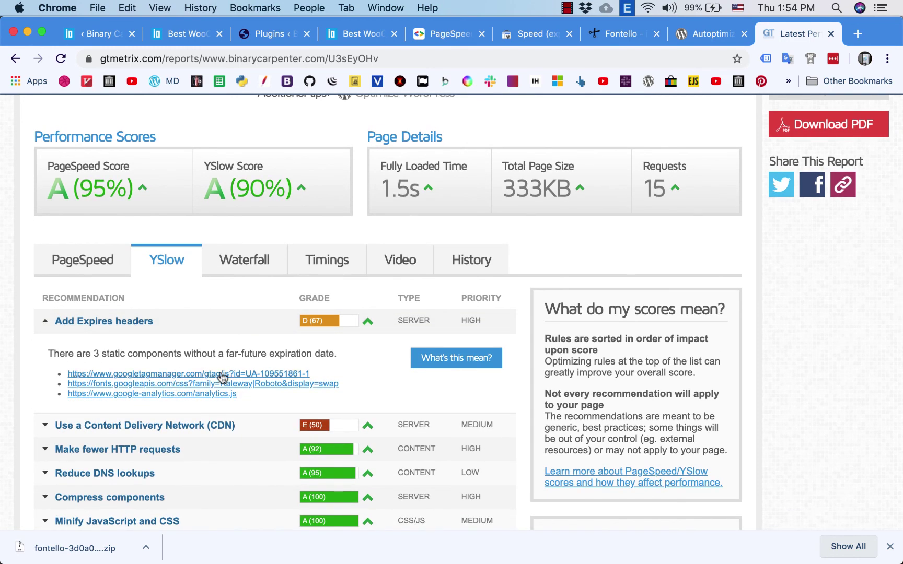